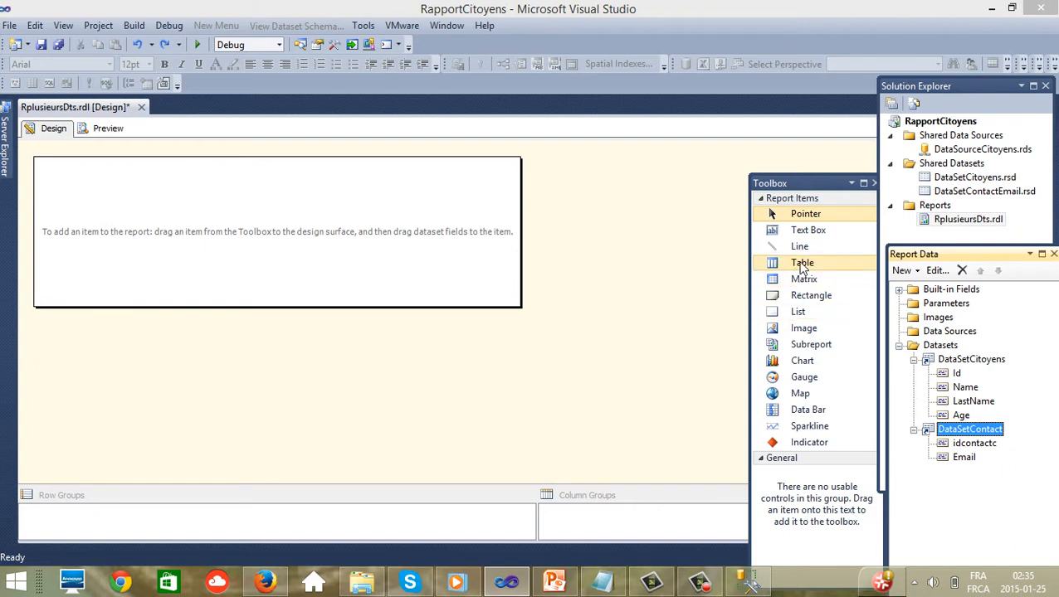
Add a table near the report body's upper-left corner and bind its first data column to Name from DataSetCitoyens.
{"action": "left_click_drag", "start_coordinate": [801, 265], "coordinate": [196, 207]}
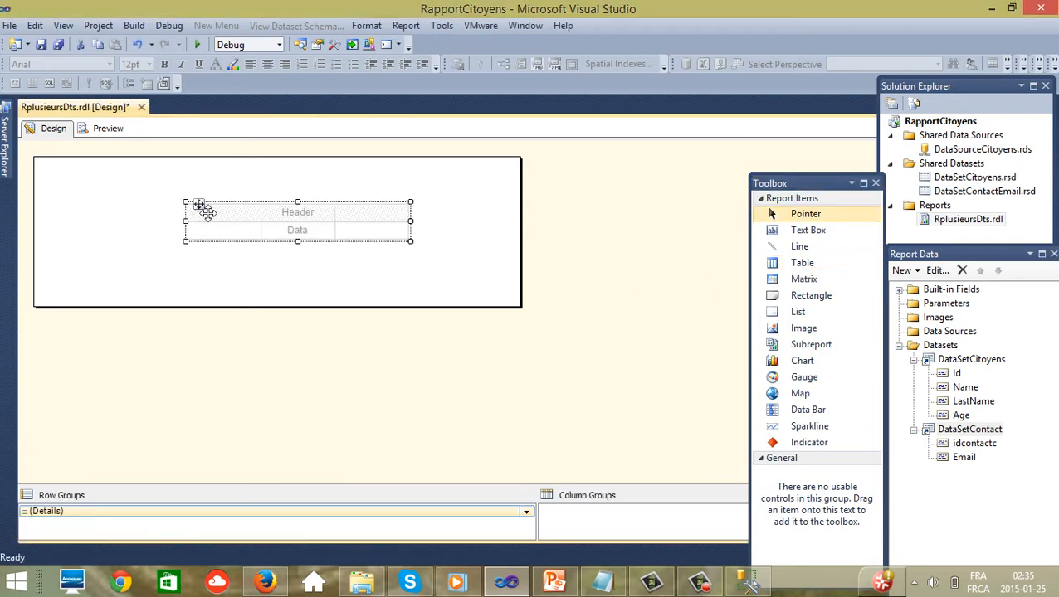
{"action": "left_click_drag", "start_coordinate": [199, 205], "coordinate": [83, 185]}
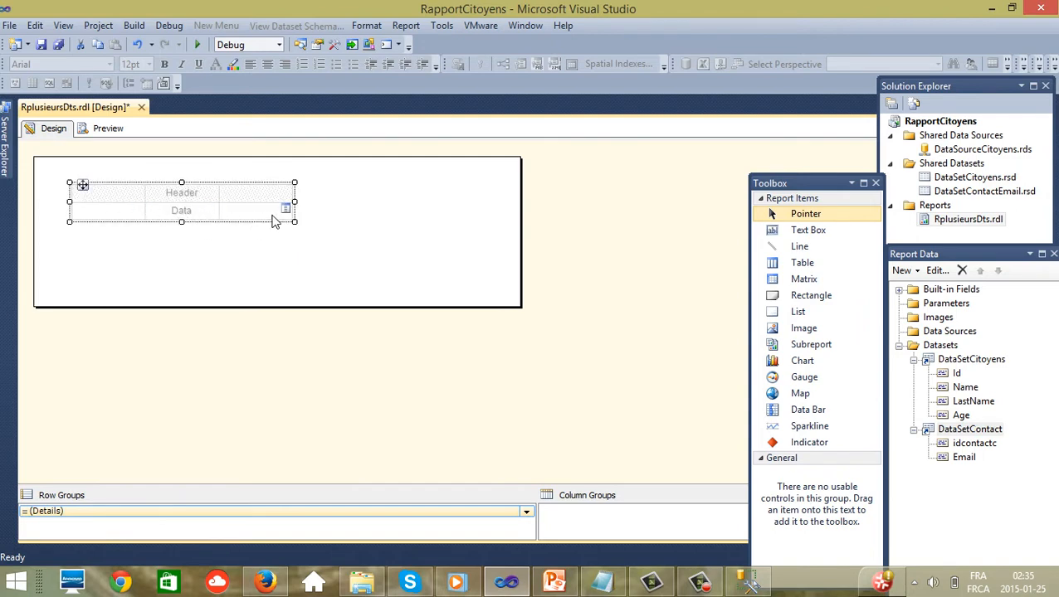
{"action": "left_click", "coordinate": [139, 211]}
{"action": "mouse_move", "coordinate": [196, 242]}
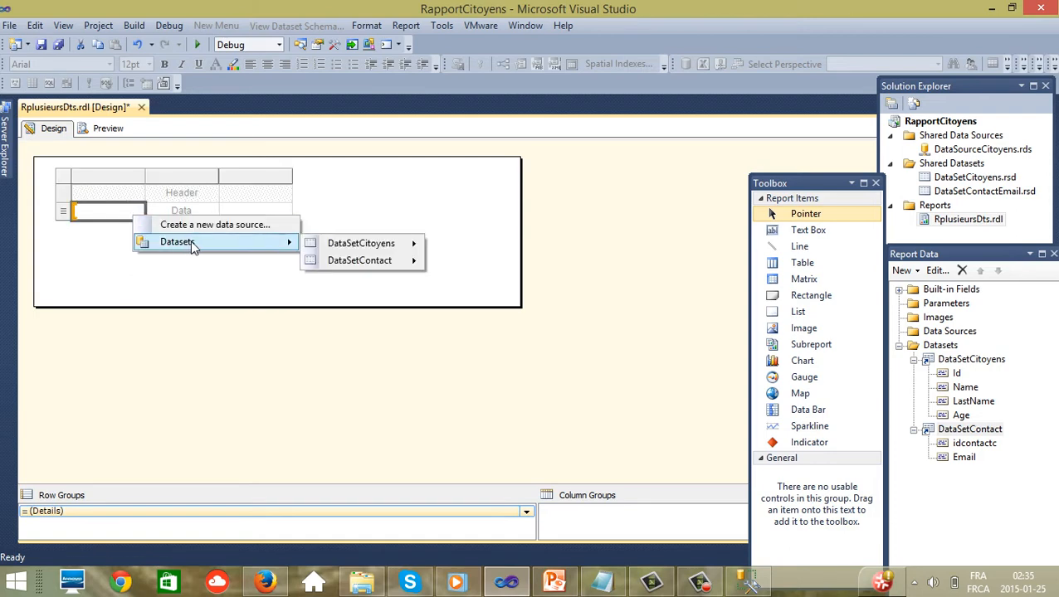
{"action": "mouse_move", "coordinate": [365, 249]}
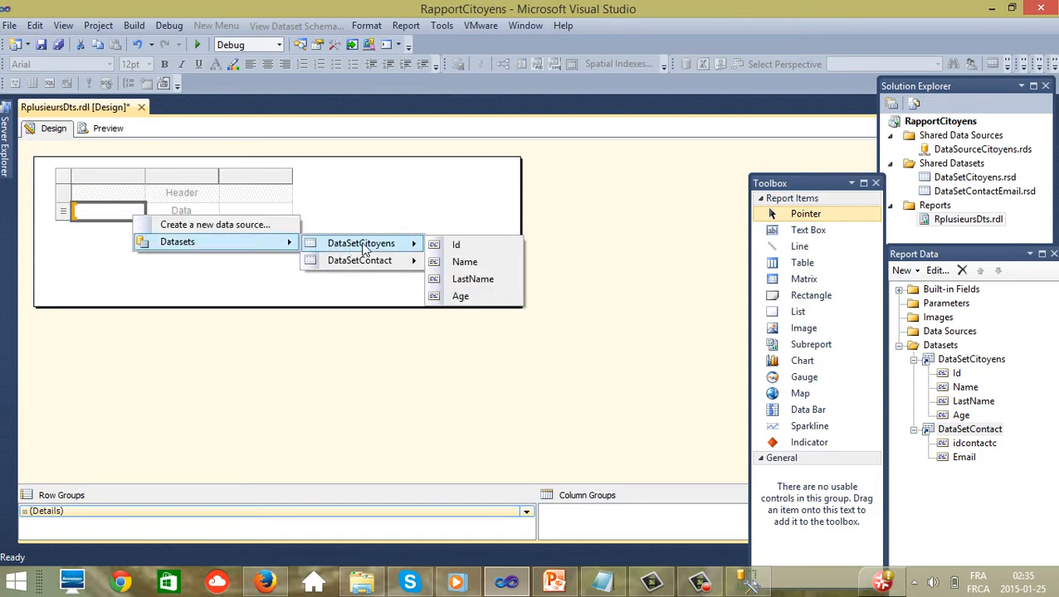
{"action": "left_click", "coordinate": [469, 263]}
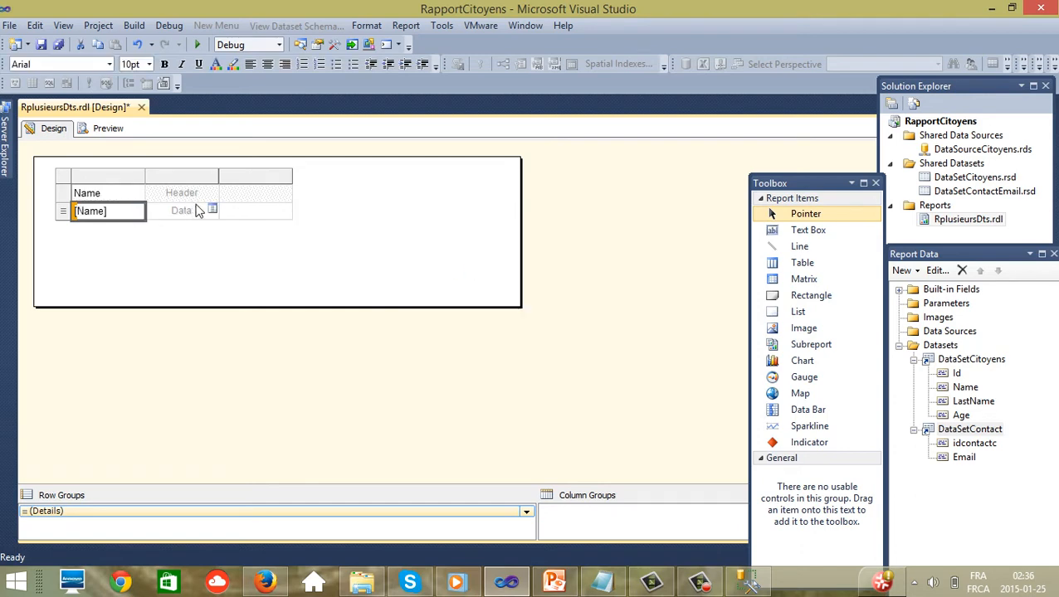
Bind the table's second data column to LastName and the third to Age.
{"action": "left_click", "coordinate": [213, 210]}
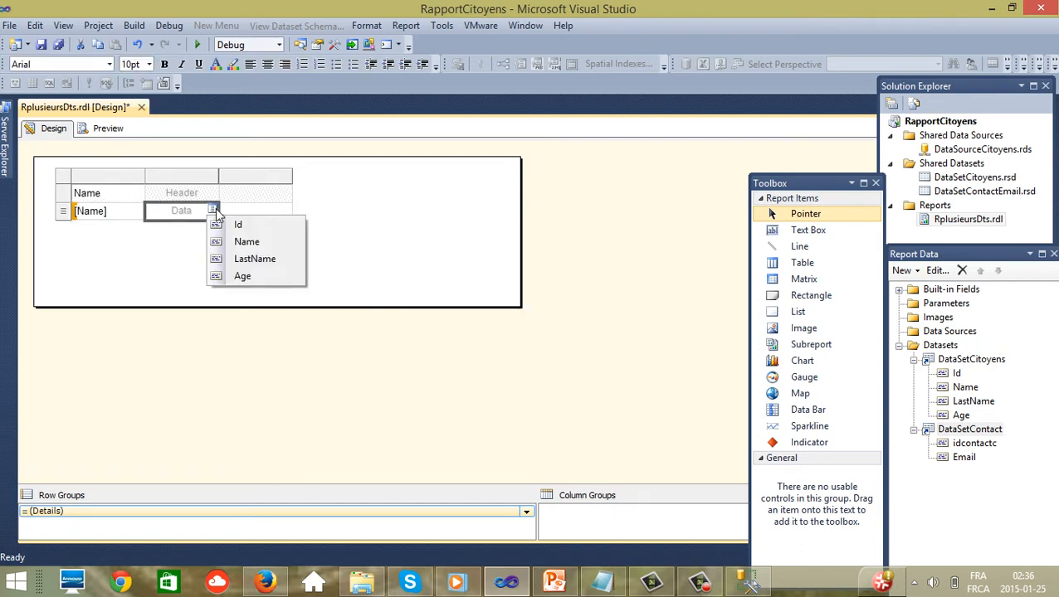
{"action": "left_click", "coordinate": [257, 259]}
{"action": "left_click", "coordinate": [279, 214]}
{"action": "left_click", "coordinate": [286, 208]}
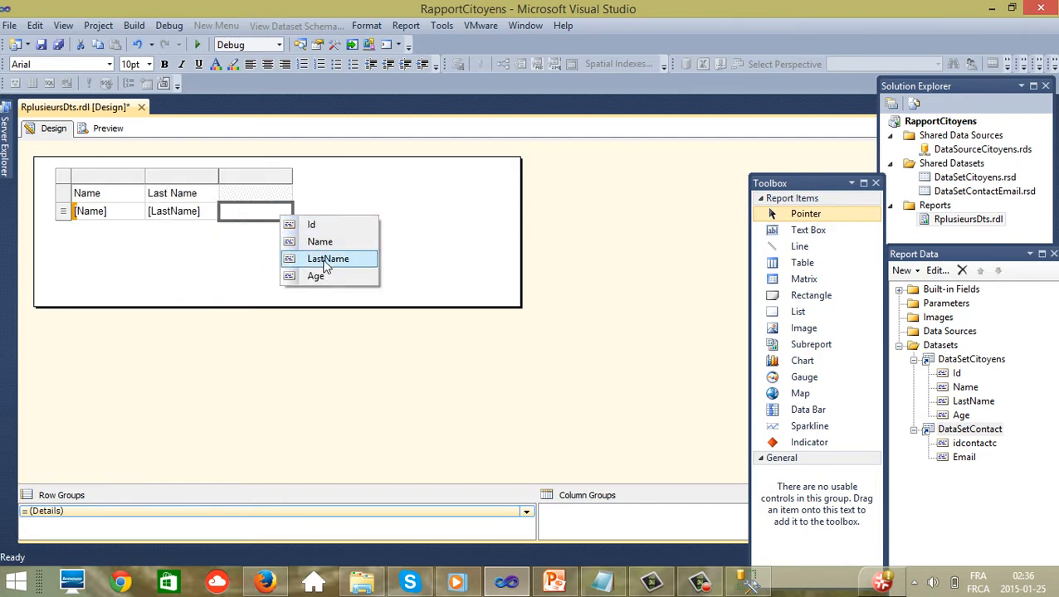
{"action": "left_click", "coordinate": [319, 277]}
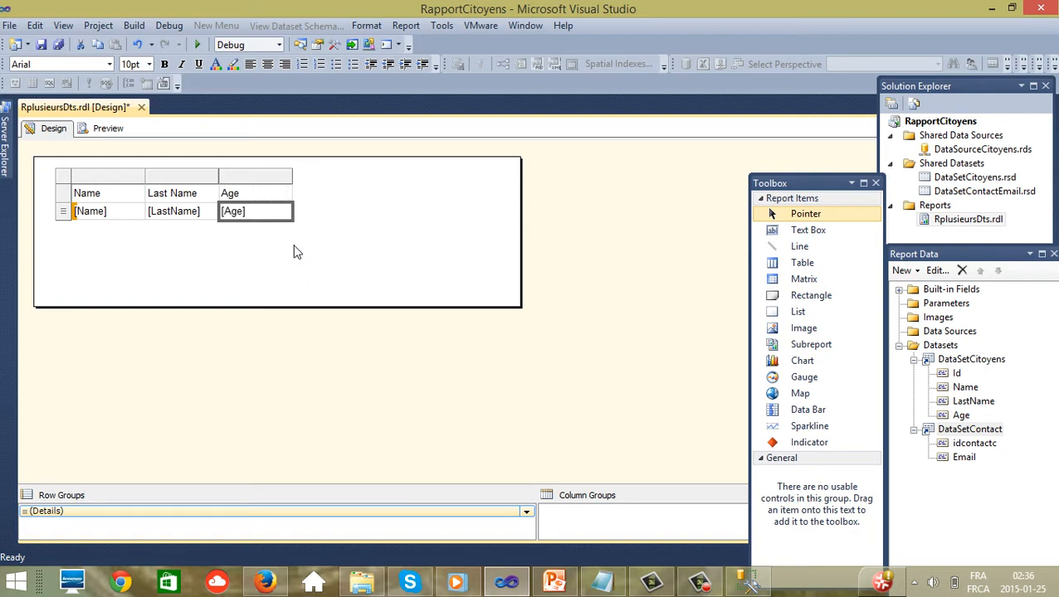
Insert an empty column to the right of the Age column.
{"action": "left_click", "coordinate": [284, 217]}
{"action": "left_click", "coordinate": [295, 214]}
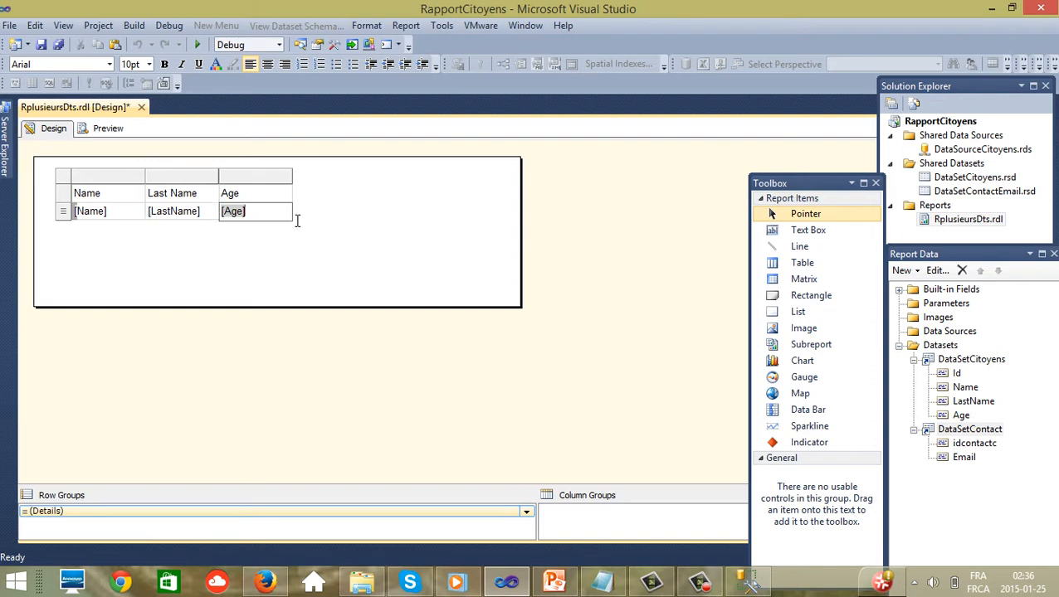
{"action": "left_click", "coordinate": [219, 226]}
{"action": "left_click", "coordinate": [258, 214]}
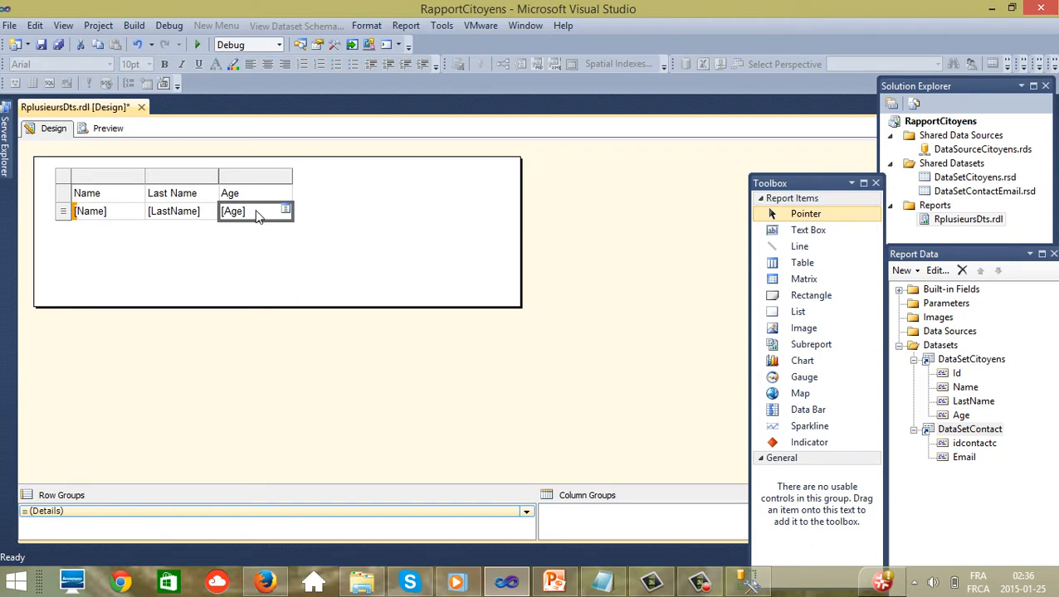
{"action": "right_click", "coordinate": [271, 212]}
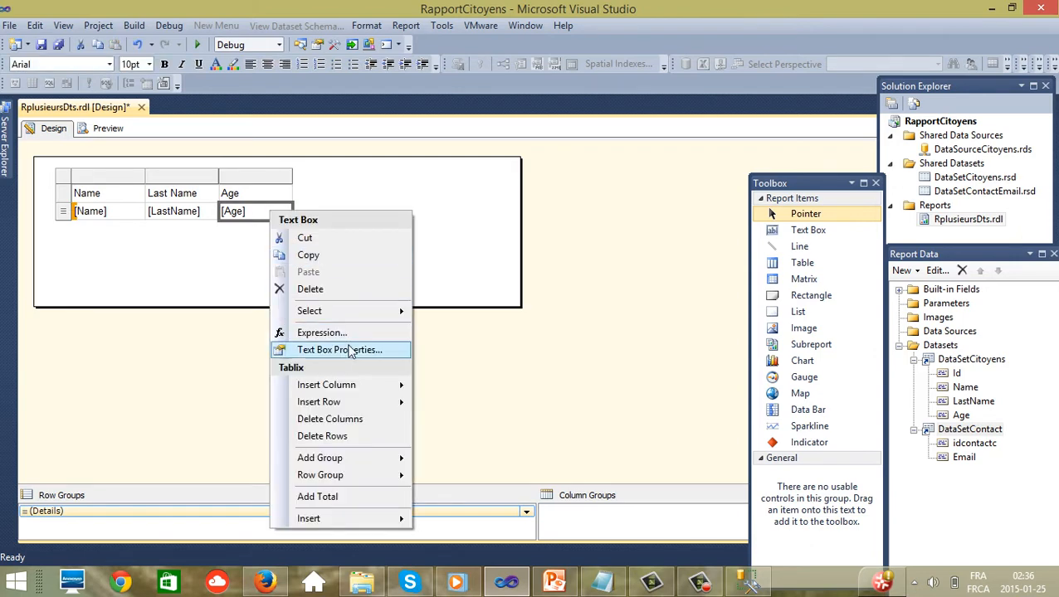
{"action": "mouse_move", "coordinate": [340, 389]}
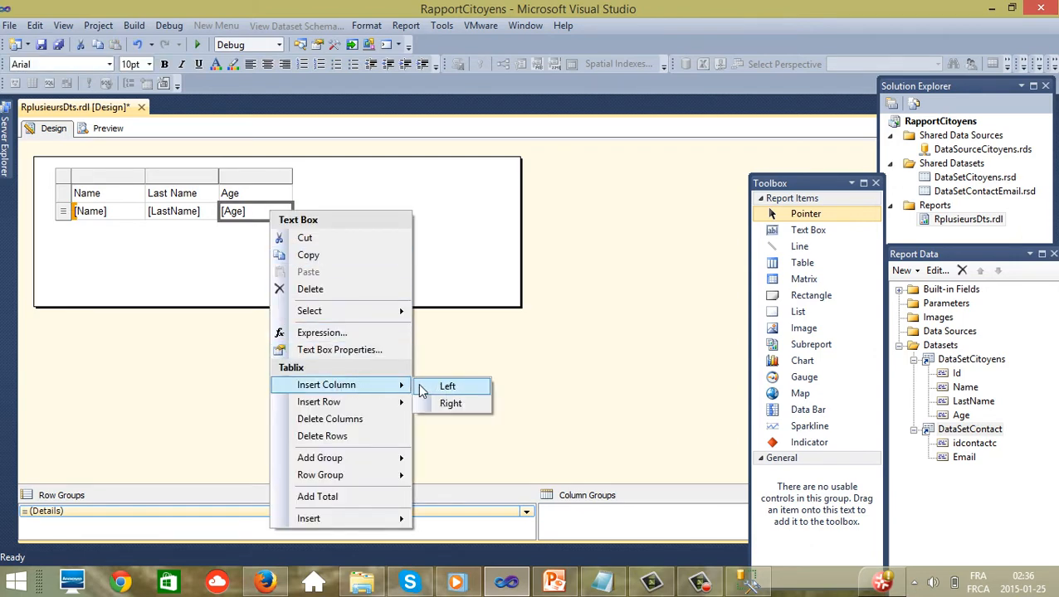
{"action": "left_click", "coordinate": [453, 404]}
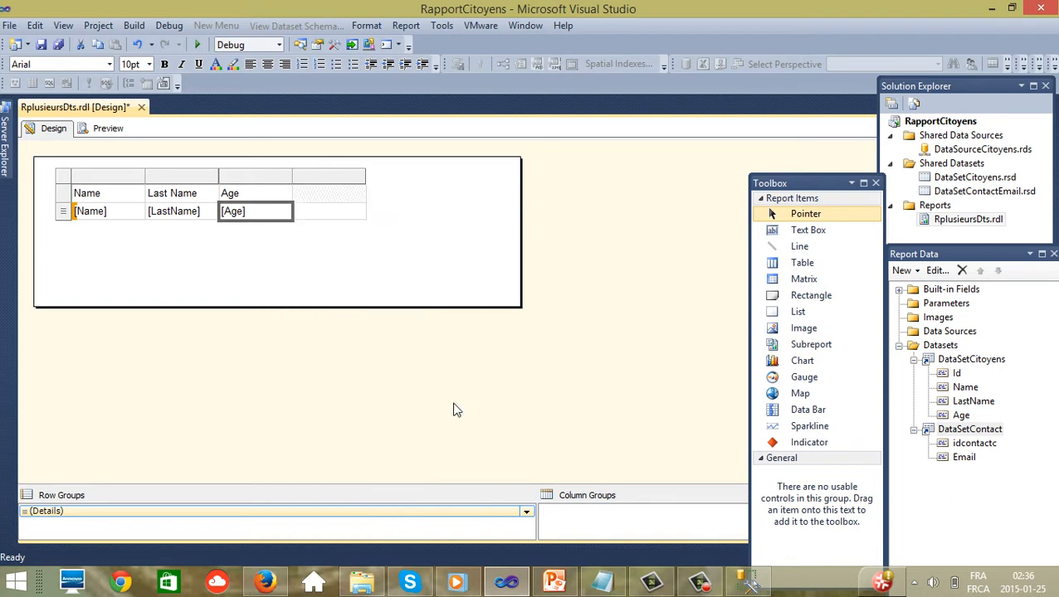
{"action": "left_click", "coordinate": [323, 214]}
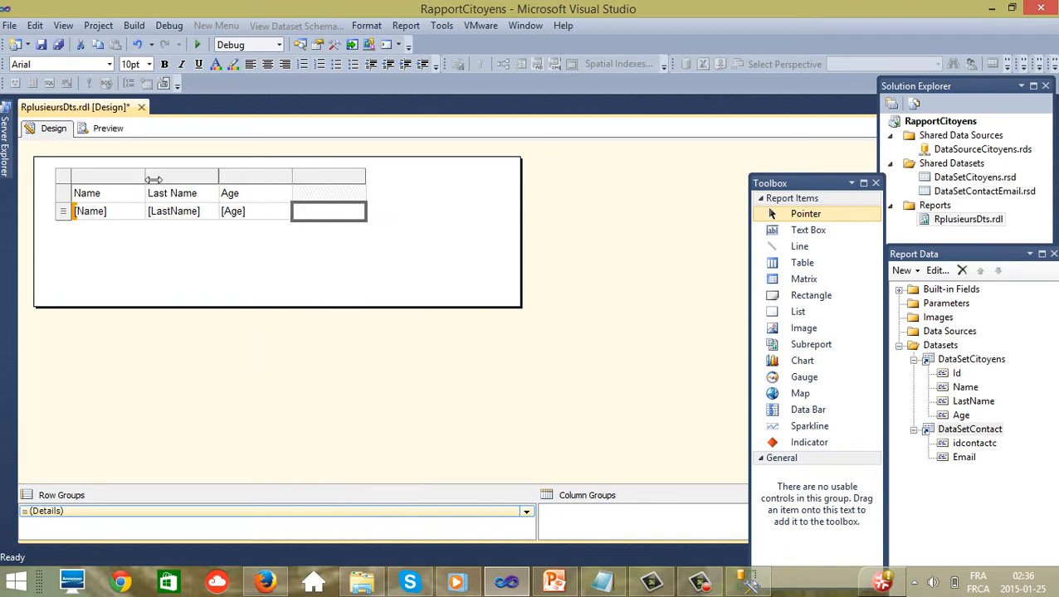
Widen the four table columns and extend the report body's width to make room for them.
{"action": "left_click_drag", "start_coordinate": [155, 179], "coordinate": [184, 179]}
{"action": "left_click_drag", "start_coordinate": [263, 177], "coordinate": [304, 177]}
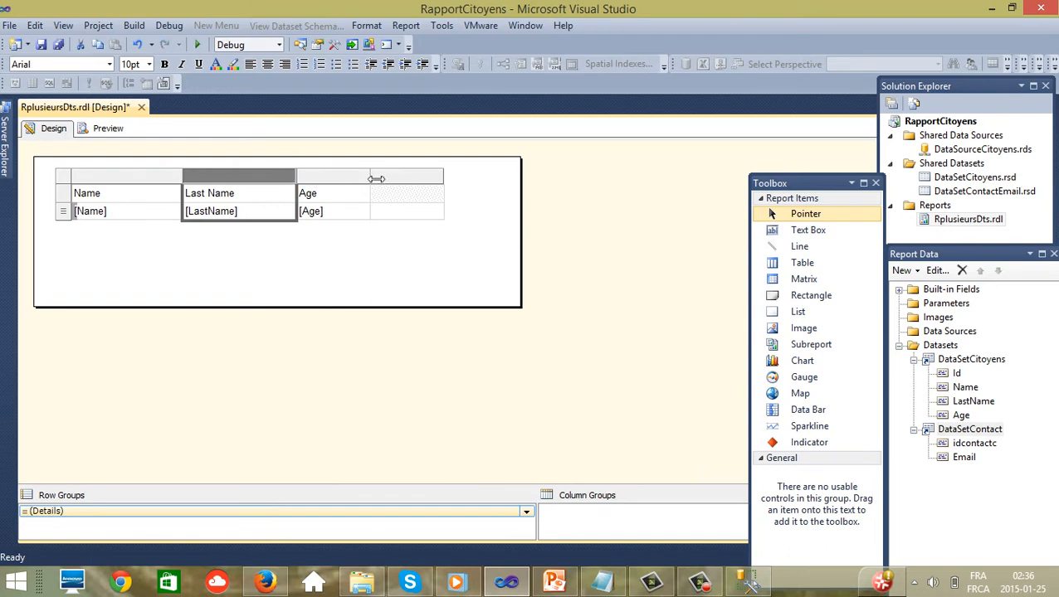
{"action": "left_click_drag", "start_coordinate": [371, 176], "coordinate": [419, 179]}
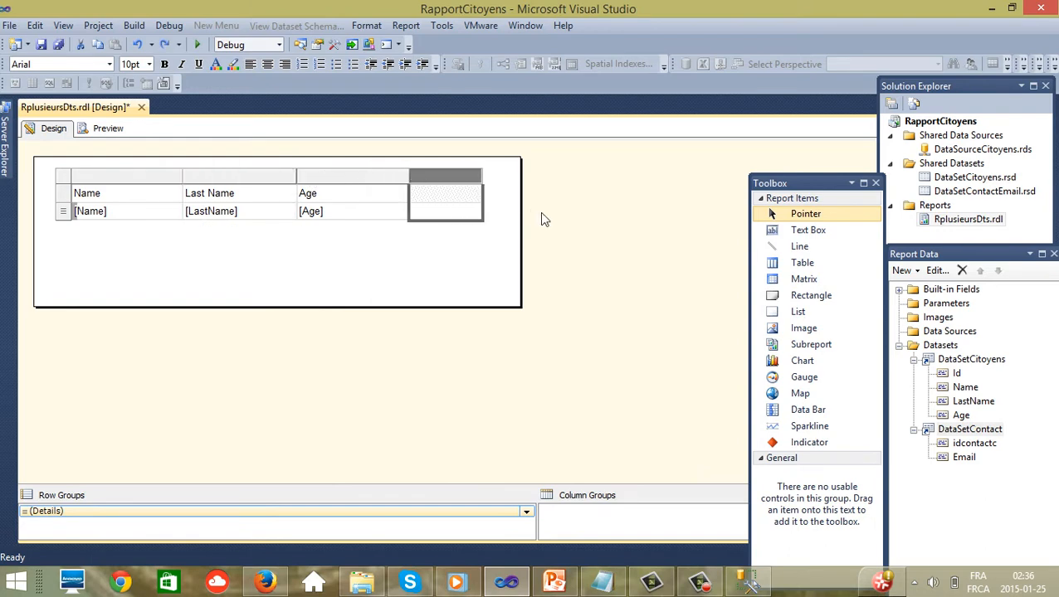
{"action": "left_click_drag", "start_coordinate": [529, 216], "coordinate": [626, 216]}
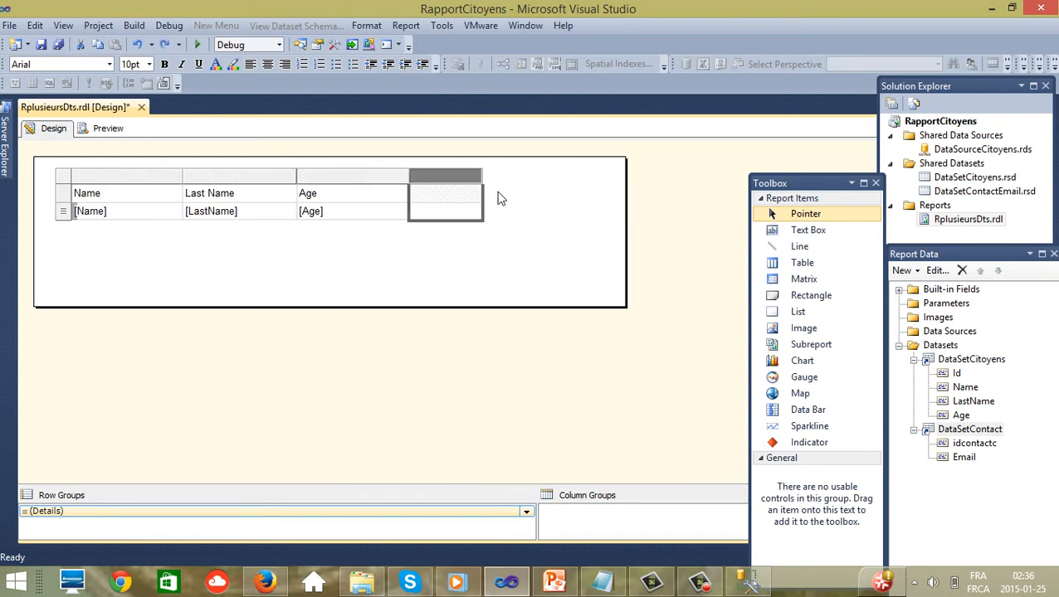
{"action": "left_click_drag", "start_coordinate": [489, 180], "coordinate": [571, 178]}
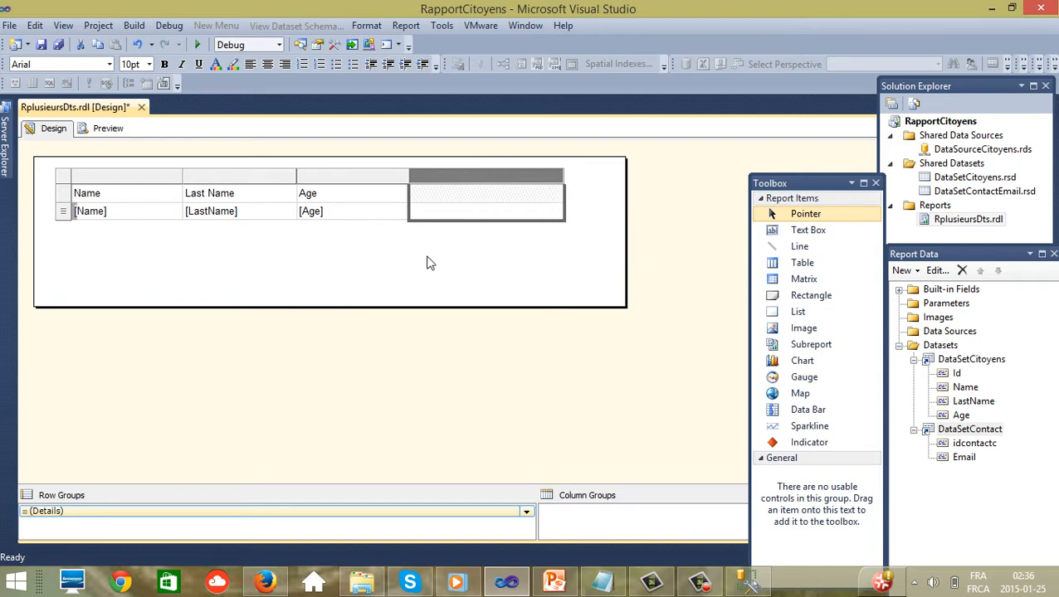
Format the table's header row as centered, bold, 12pt text.
{"action": "left_click", "coordinate": [406, 274]}
{"action": "left_click", "coordinate": [74, 199]}
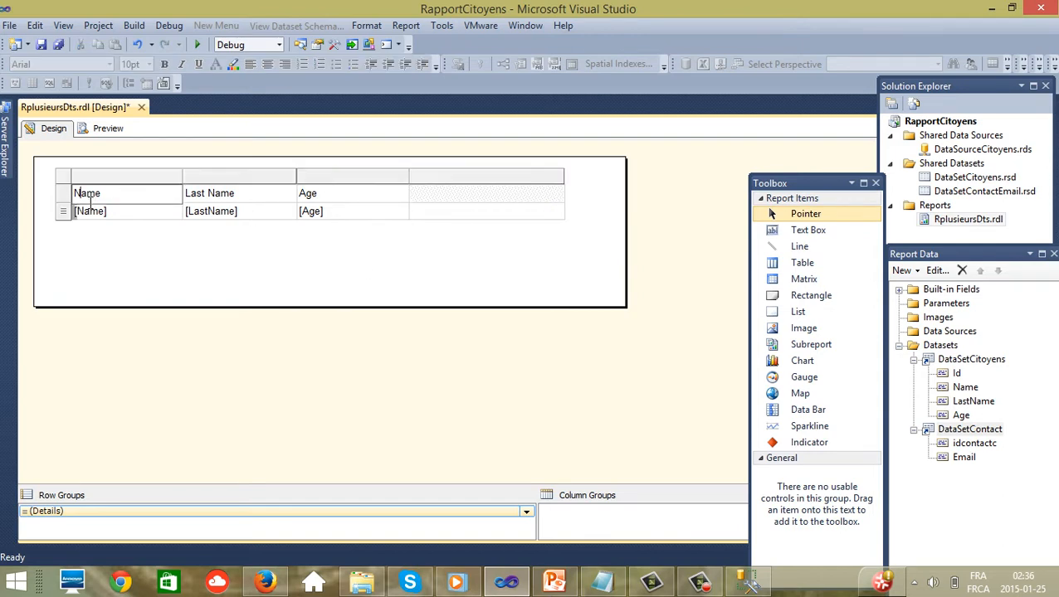
{"action": "left_click", "coordinate": [63, 196]}
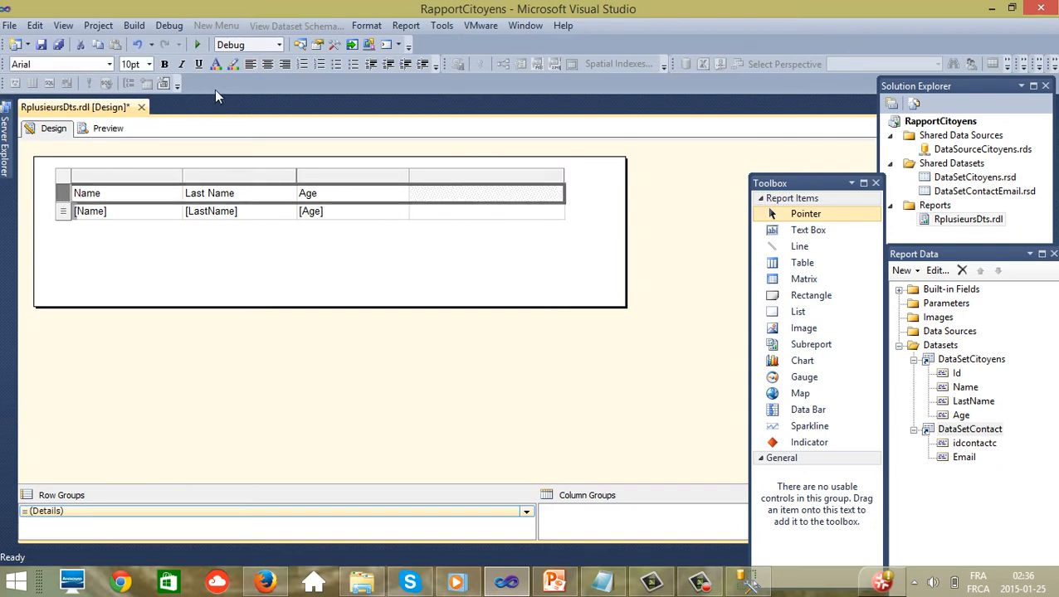
{"action": "left_click", "coordinate": [268, 66]}
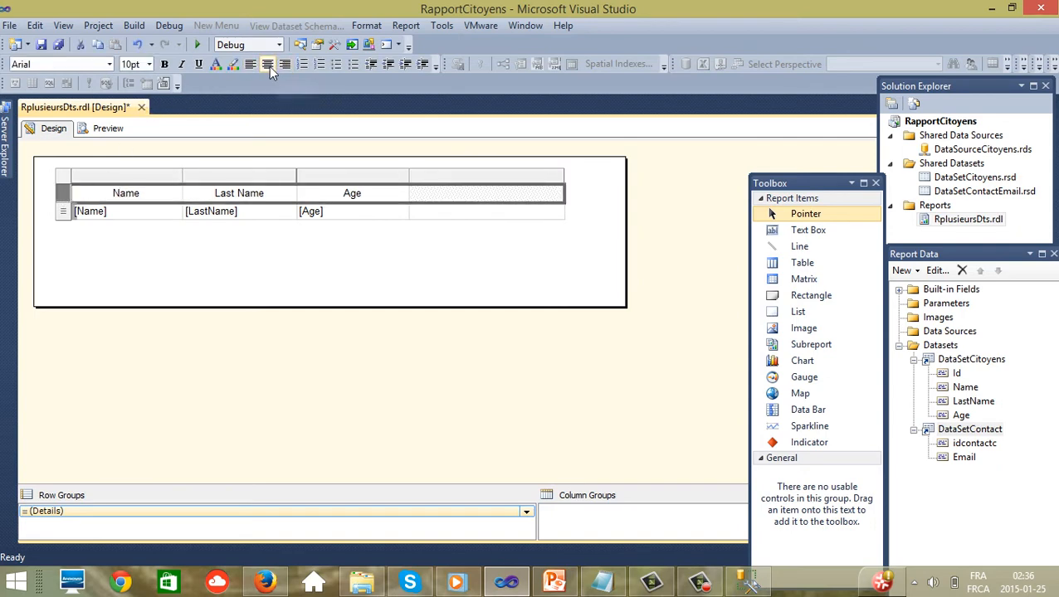
{"action": "left_click", "coordinate": [164, 66]}
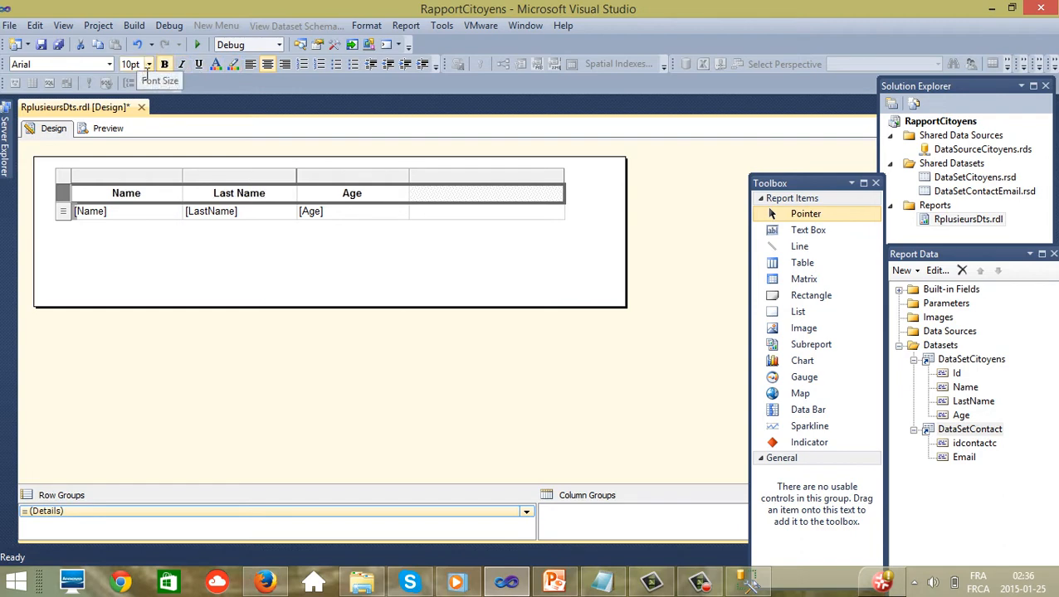
{"action": "left_click", "coordinate": [149, 64]}
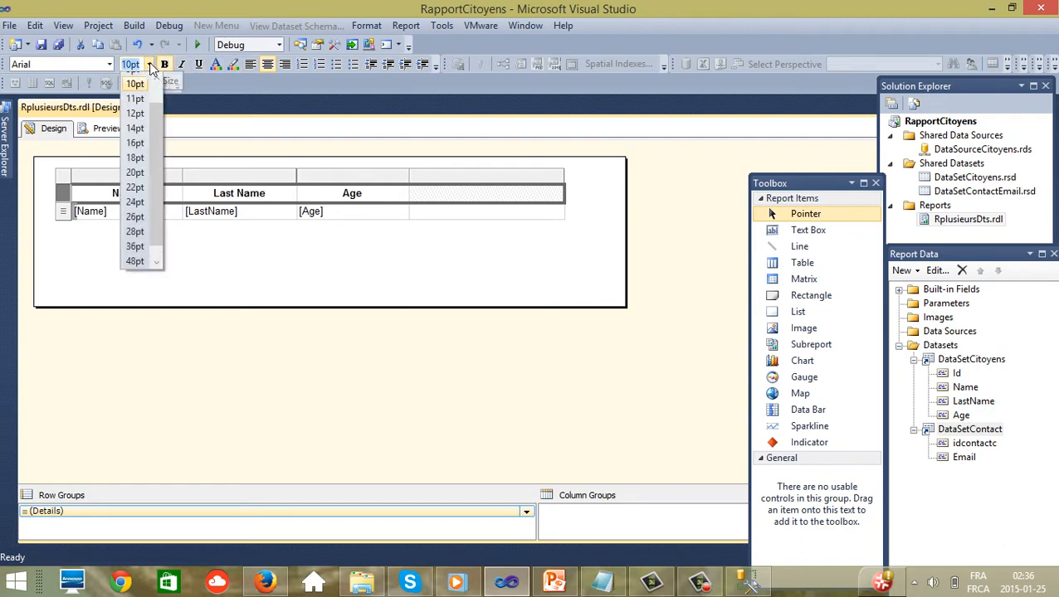
{"action": "left_click", "coordinate": [141, 113]}
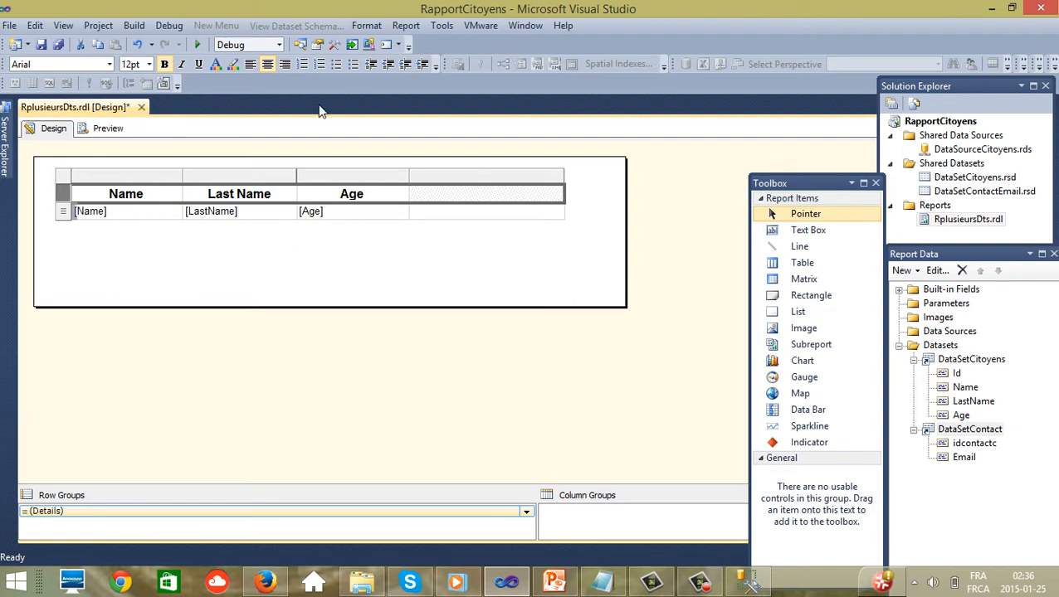
Insert a new row above the table's header row.
{"action": "right_click", "coordinate": [67, 191]}
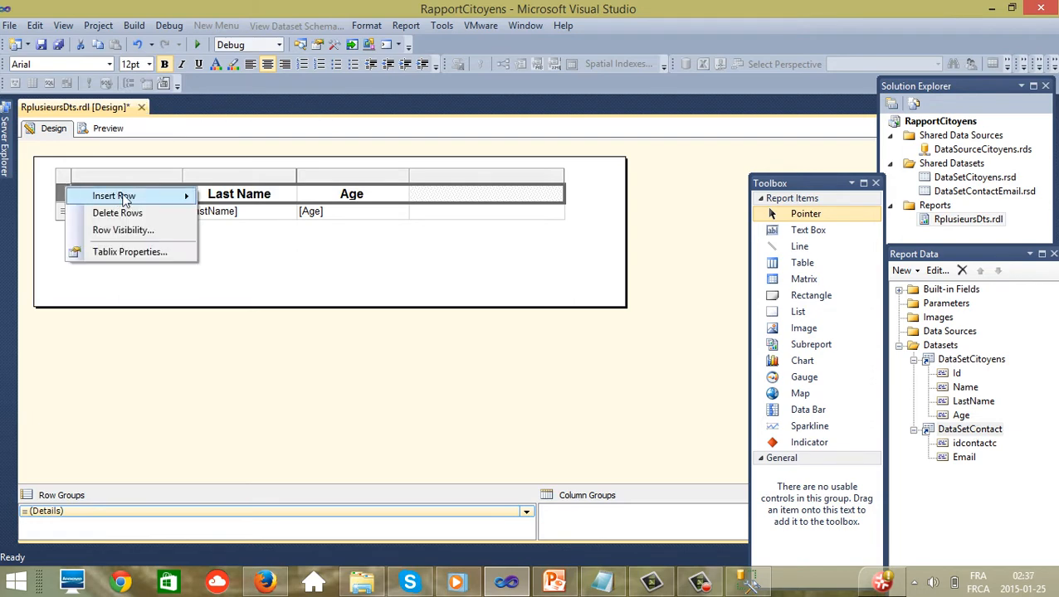
{"action": "mouse_move", "coordinate": [153, 196]}
{"action": "left_click", "coordinate": [237, 197]}
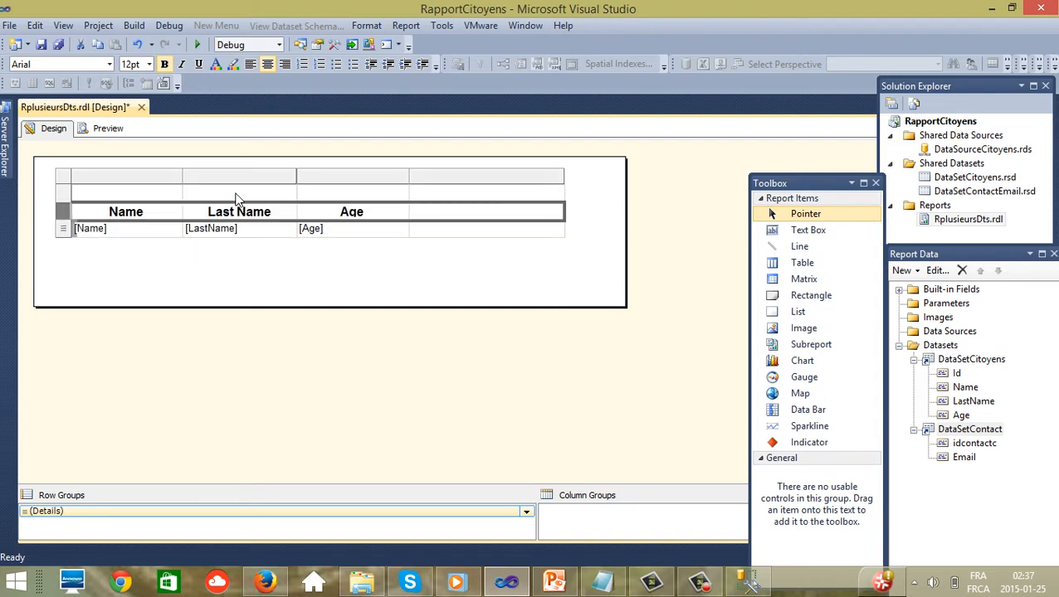
Merge all cells of the new top row into a single cell.
{"action": "left_click", "coordinate": [65, 191]}
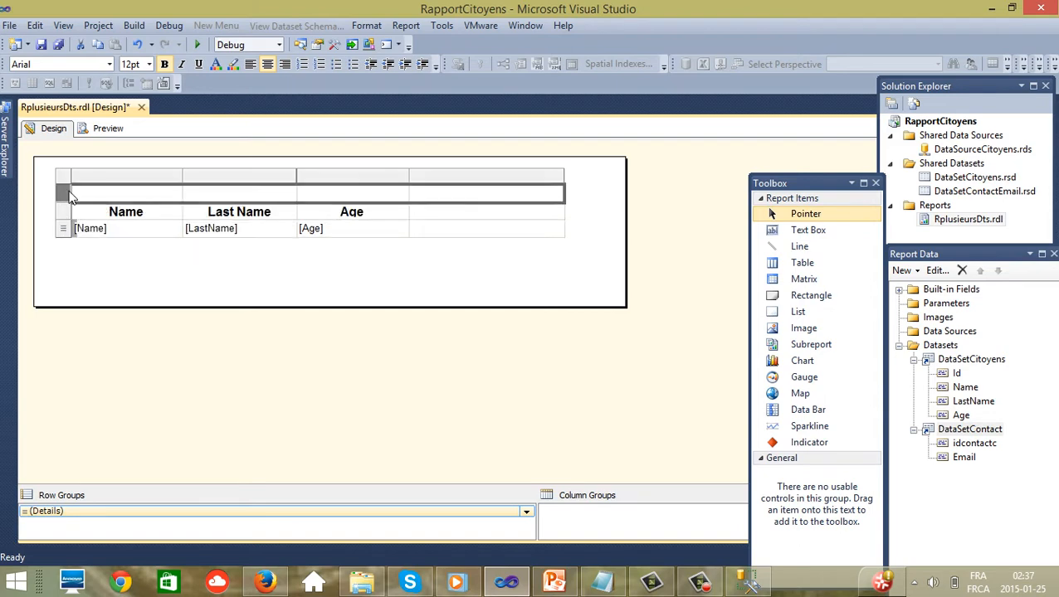
{"action": "right_click", "coordinate": [504, 202]}
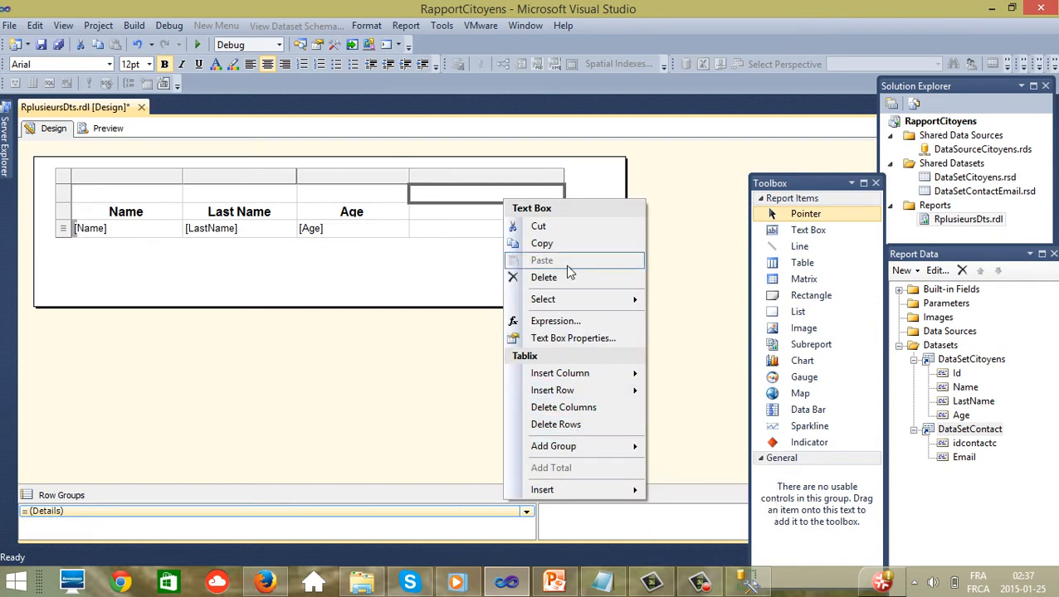
{"action": "left_click", "coordinate": [63, 196]}
{"action": "left_click", "coordinate": [63, 196]}
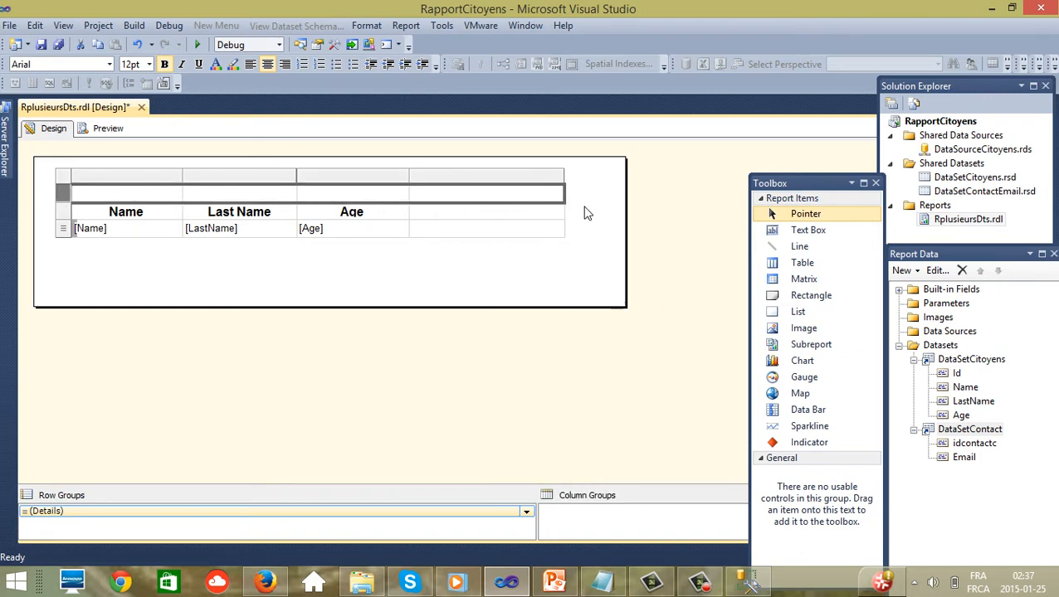
{"action": "right_click", "coordinate": [521, 205]}
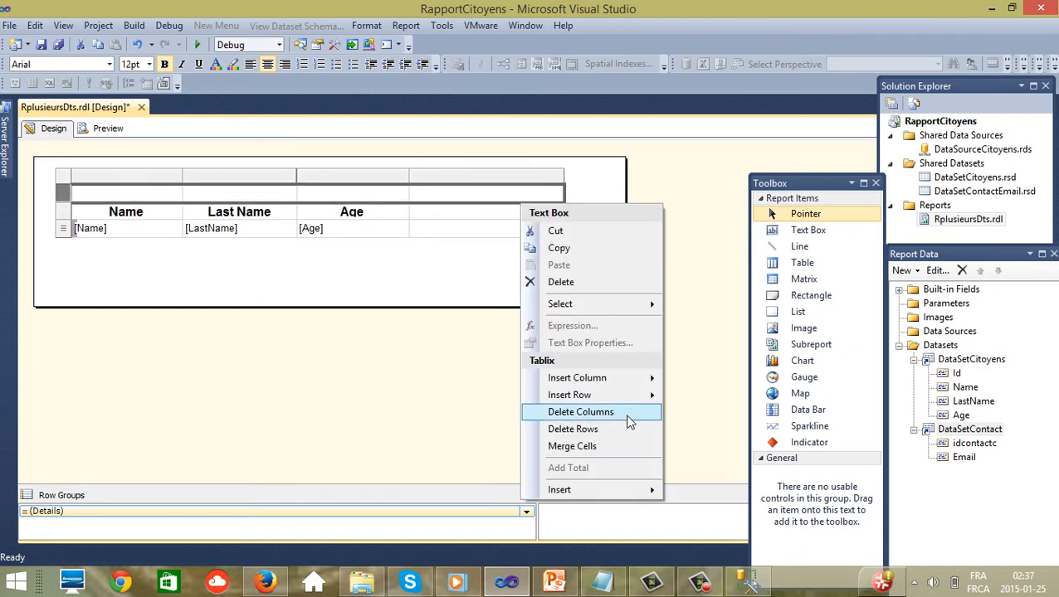
{"action": "left_click", "coordinate": [588, 449]}
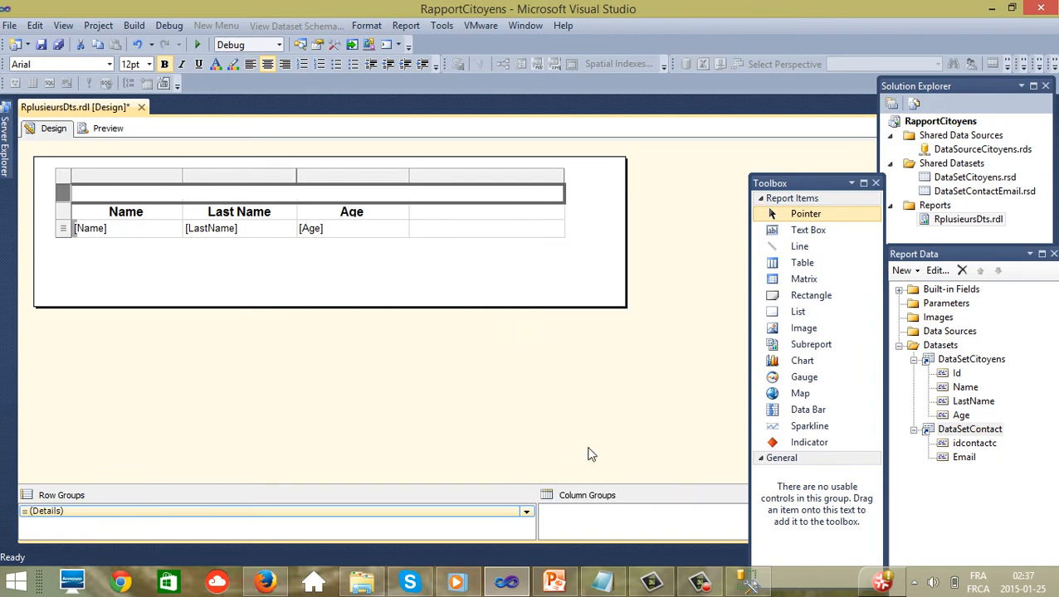
Enter the centered title "Affichage plusieurs DataSet" in the merged top row of the table.
{"action": "left_click", "coordinate": [271, 65]}
{"action": "left_click", "coordinate": [291, 199]}
{"action": "left_click", "coordinate": [299, 199]}
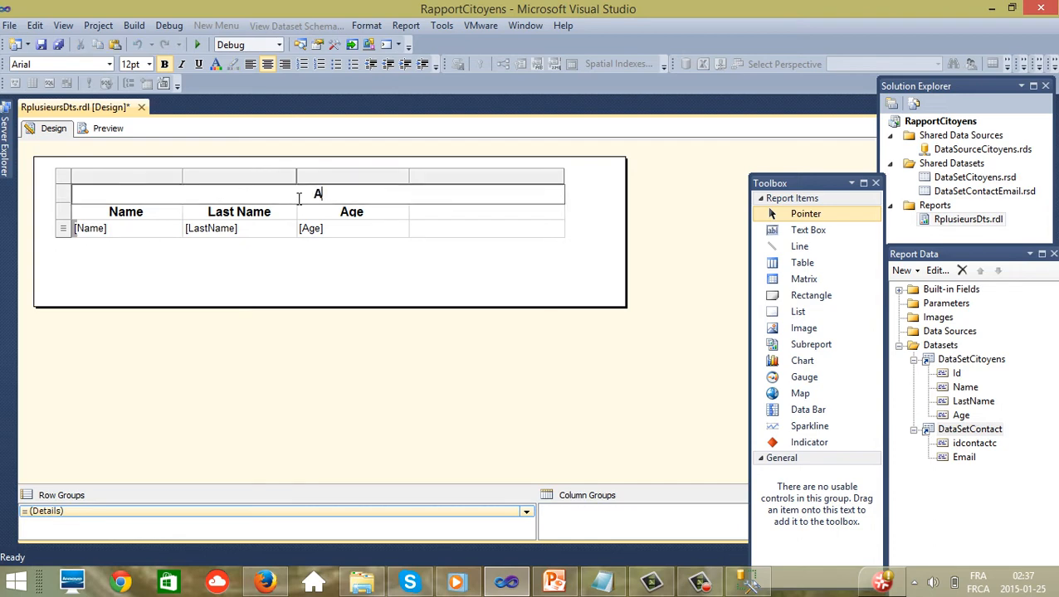
{"action": "type", "text": "Affichage plus"}
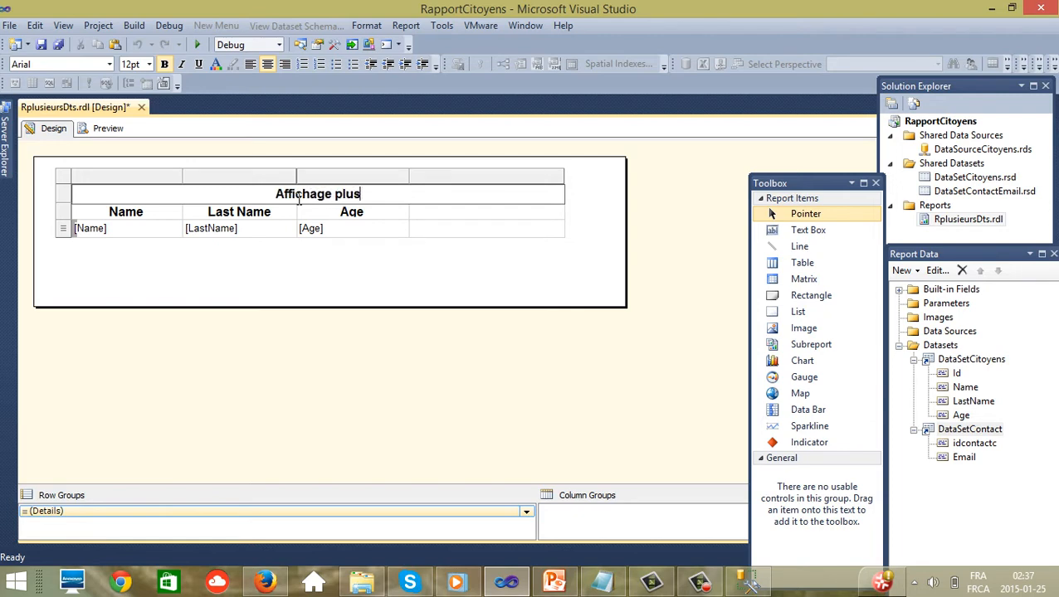
{"action": "type", "text": "ieu"}
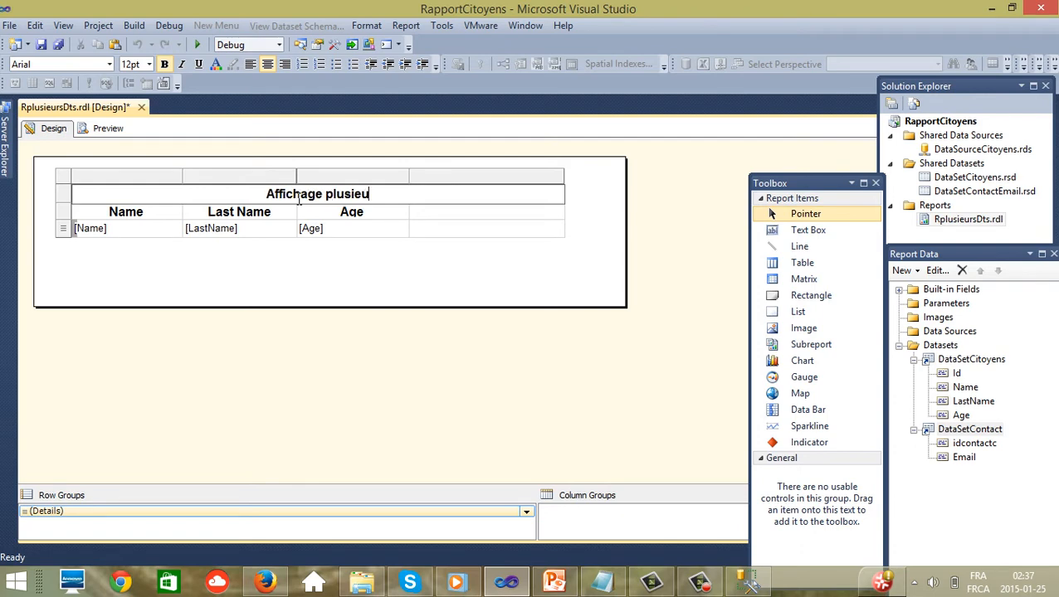
{"action": "type", "text": "rs S"}
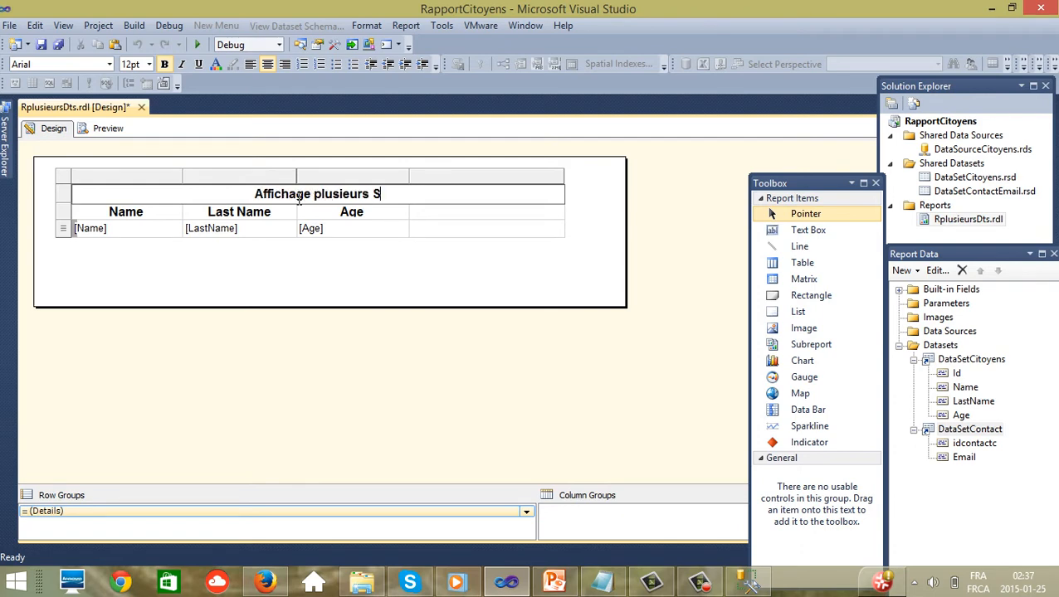
{"action": "key", "text": "BackSpace"}
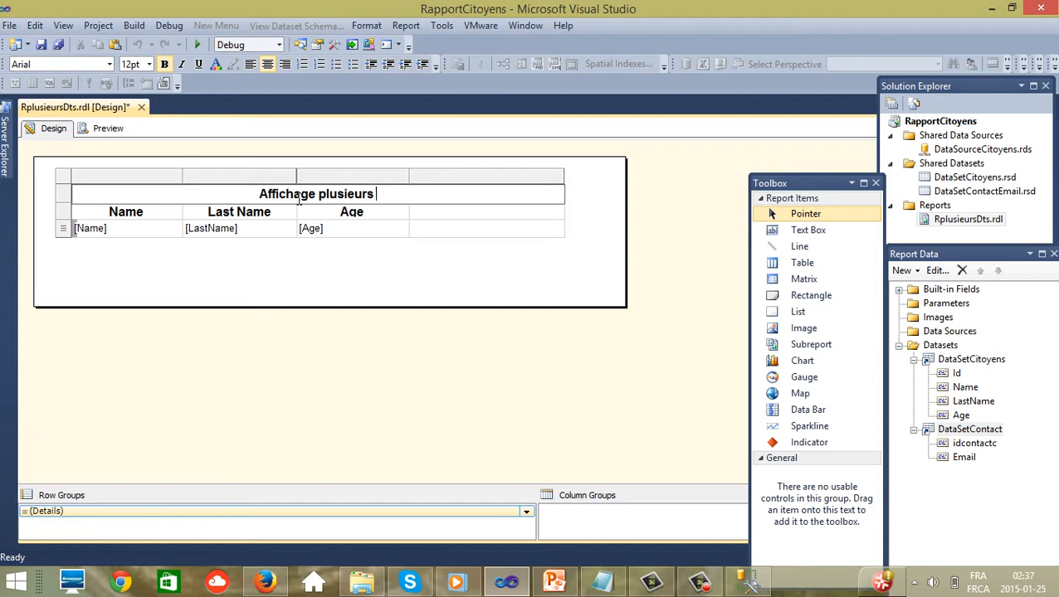
{"action": "type", "text": "d"}
{"action": "key", "text": "BackSpace"}
{"action": "type", "text": "Data"}
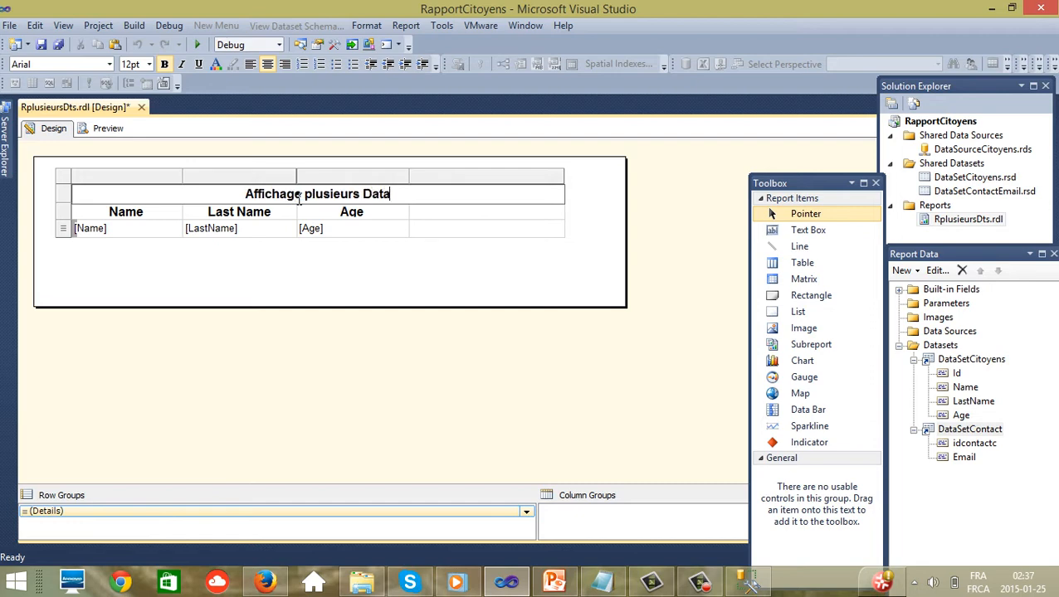
{"action": "type", "text": "S"}
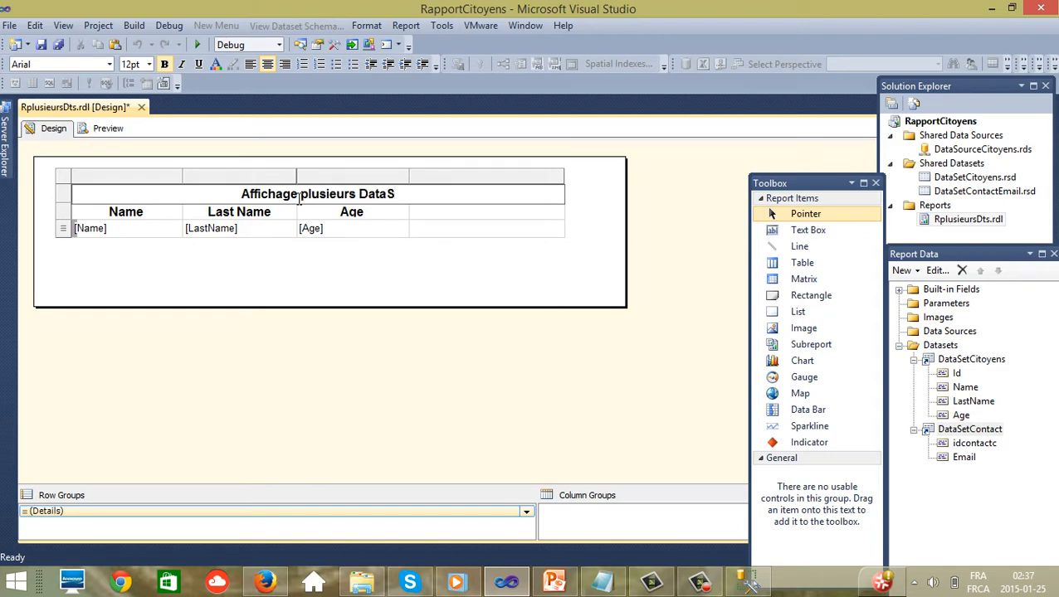
{"action": "type", "text": "et"}
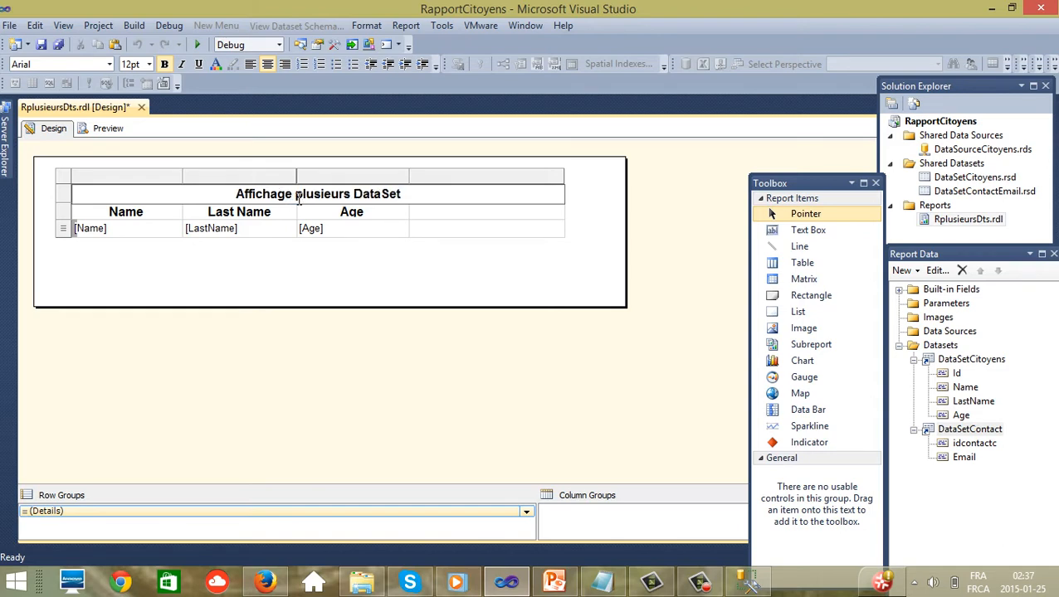
Increase the title row's height slightly and give the row a cornflower-blue background fill.
{"action": "left_click_drag", "start_coordinate": [71, 212], "coordinate": [71, 215]}
{"action": "left_click", "coordinate": [63, 198]}
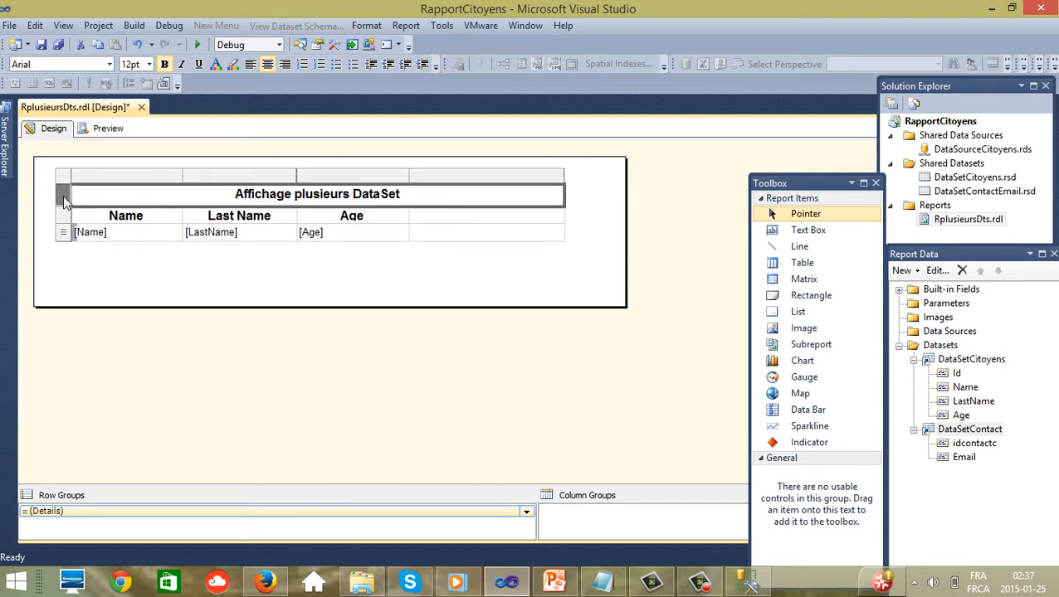
{"action": "left_click", "coordinate": [234, 68]}
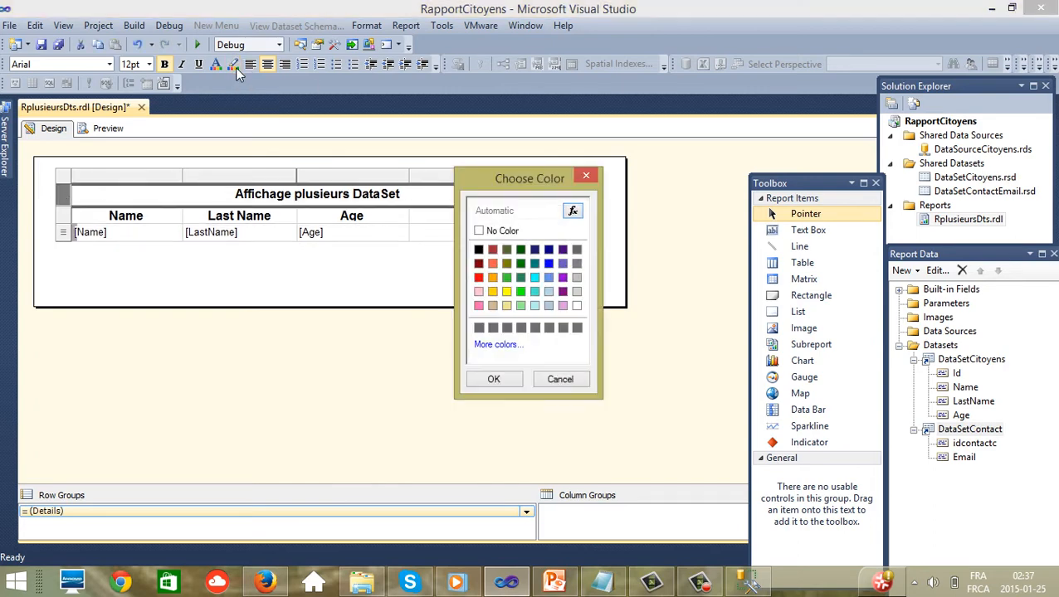
{"action": "left_click", "coordinate": [548, 278]}
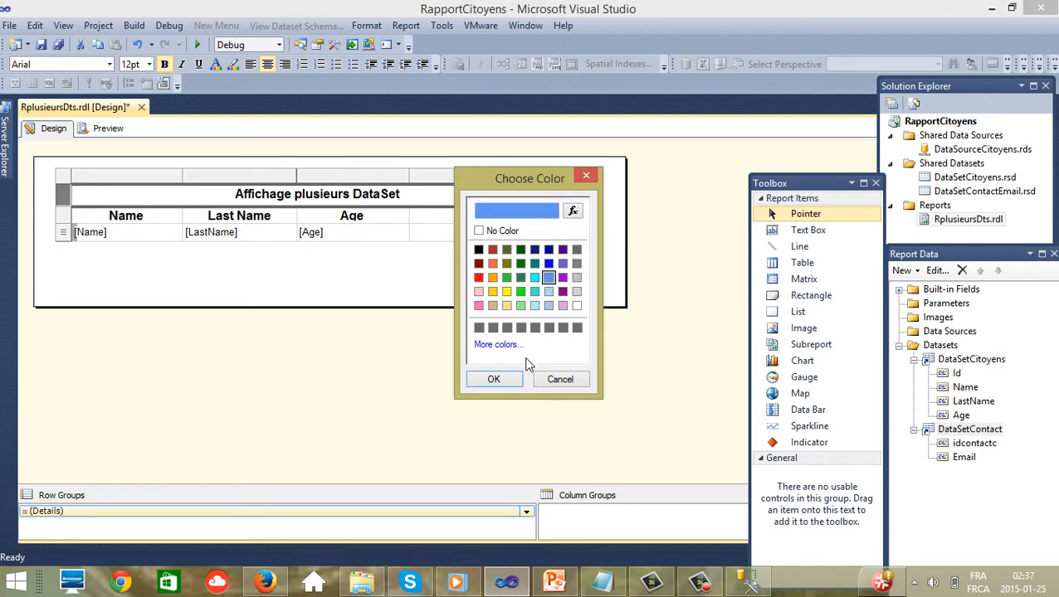
{"action": "left_click", "coordinate": [495, 380]}
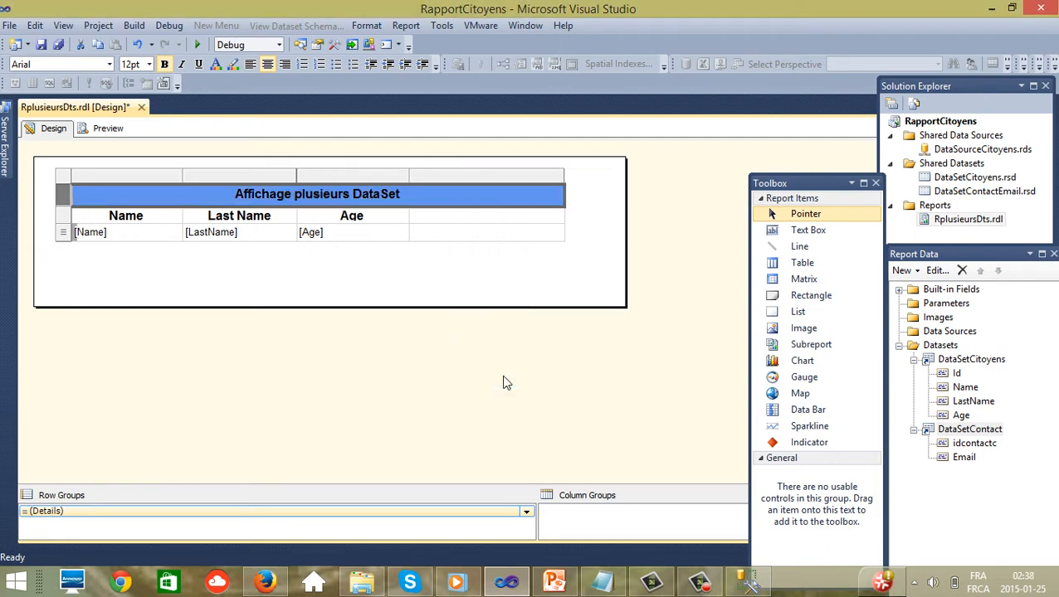
Preview the rendered report, then return to its design view.
{"action": "left_click", "coordinate": [594, 300]}
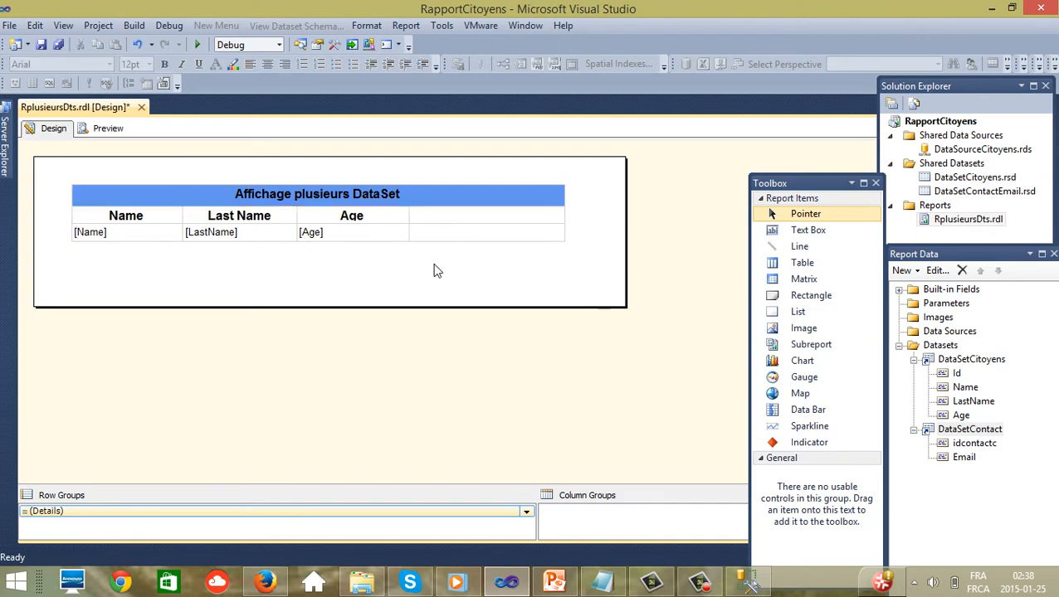
{"action": "left_click", "coordinate": [106, 134]}
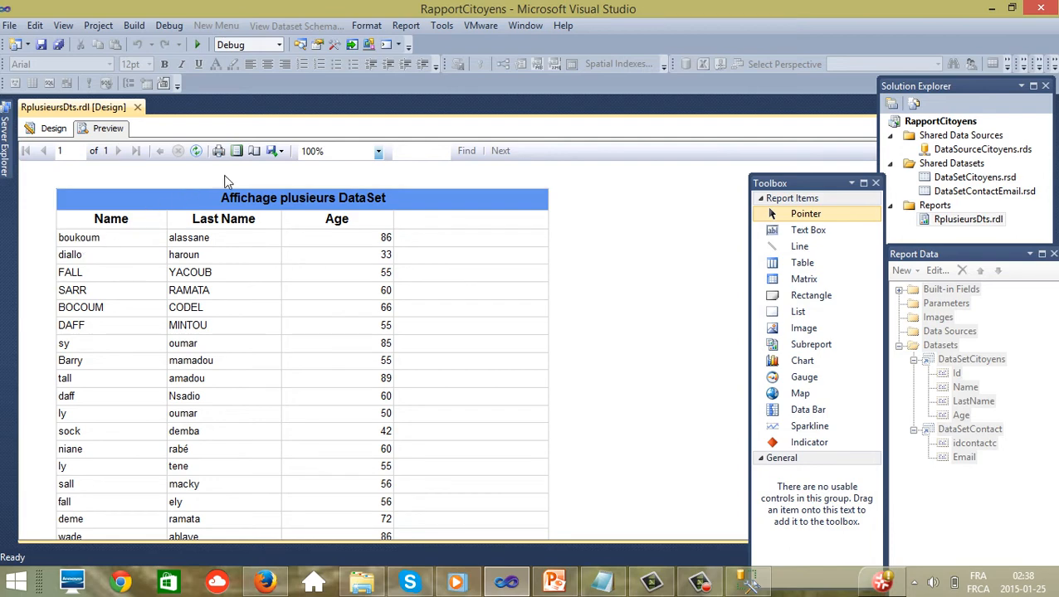
{"action": "left_click", "coordinate": [48, 131]}
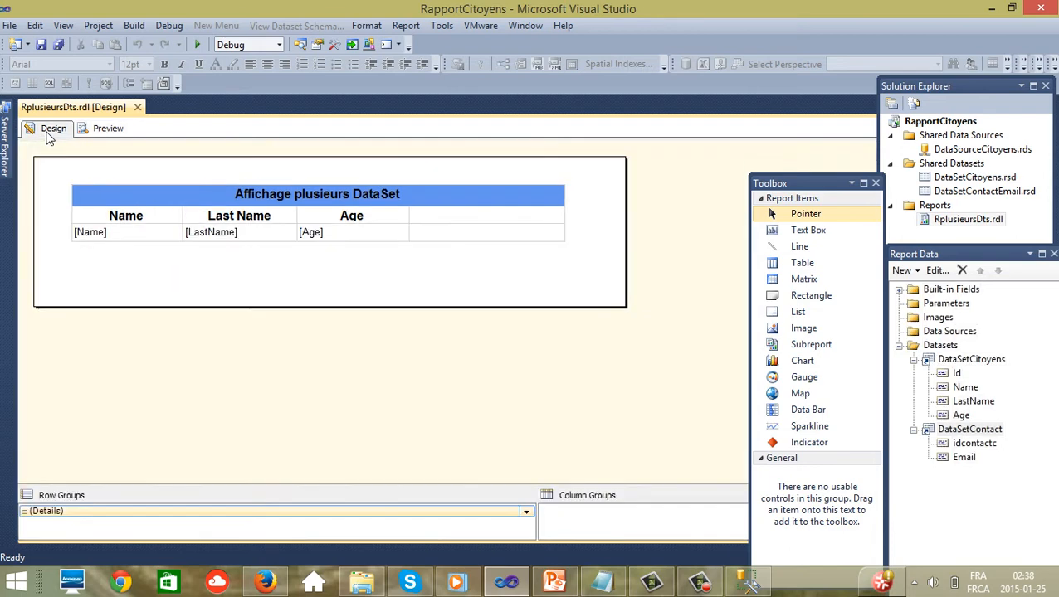
Open the expression editor for the empty detail cell in the table's fourth column.
{"action": "left_click", "coordinate": [531, 240]}
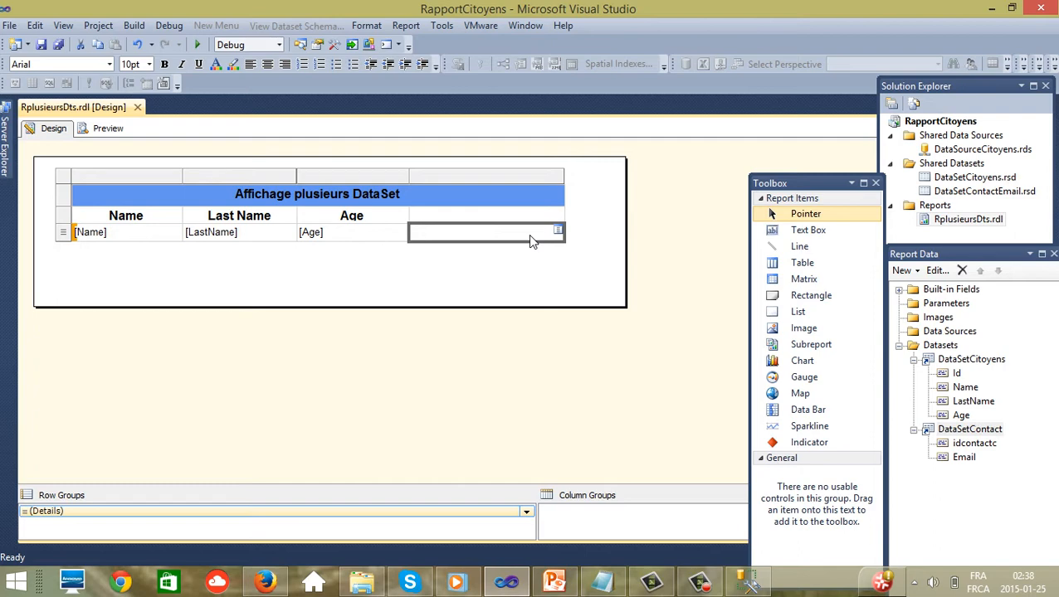
{"action": "right_click", "coordinate": [529, 236]}
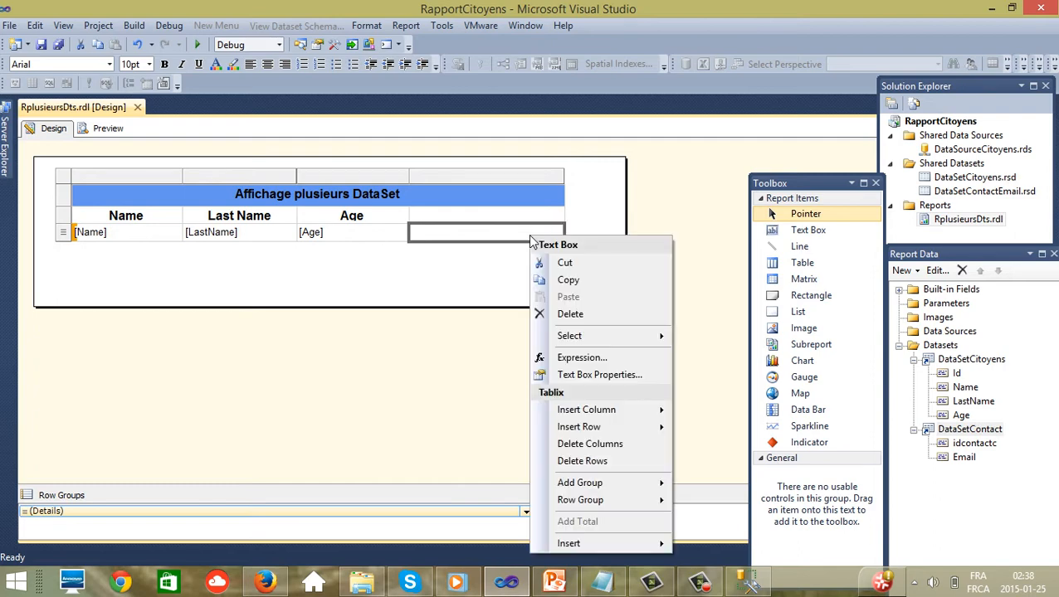
{"action": "left_click", "coordinate": [586, 360]}
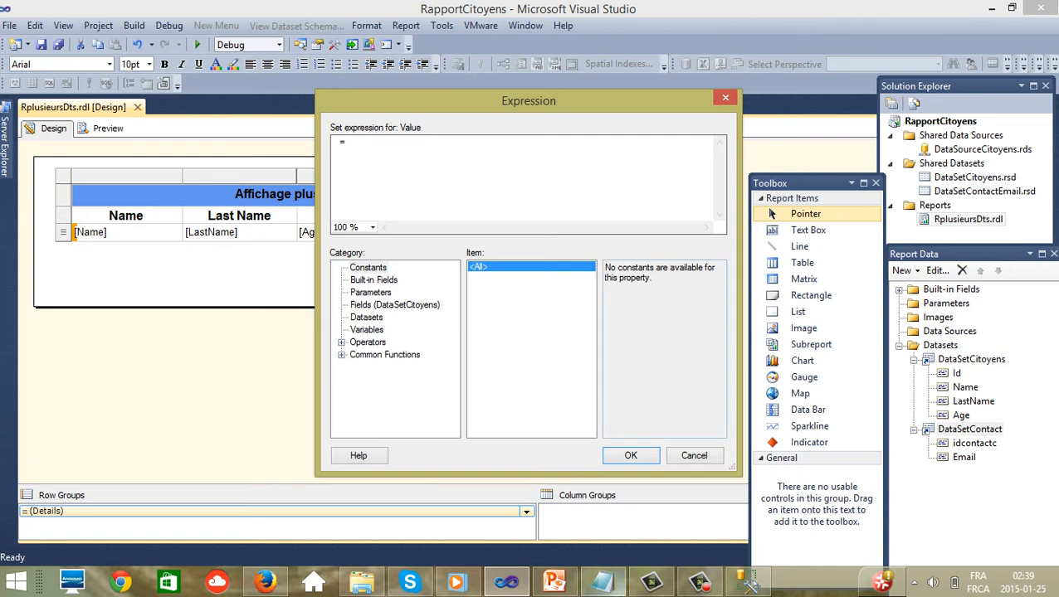
Switch to Notepad and examine the Lookup syntax: both dataset keys, the data to display and the second dataset.
{"action": "left_click", "coordinate": [603, 585]}
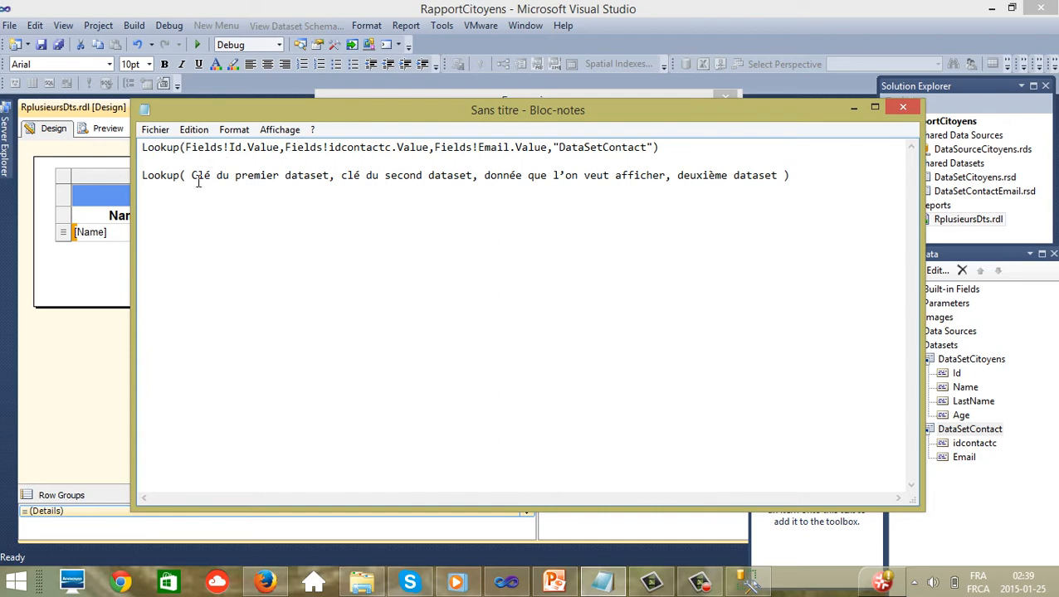
{"action": "left_click_drag", "start_coordinate": [197, 182], "coordinate": [478, 186]}
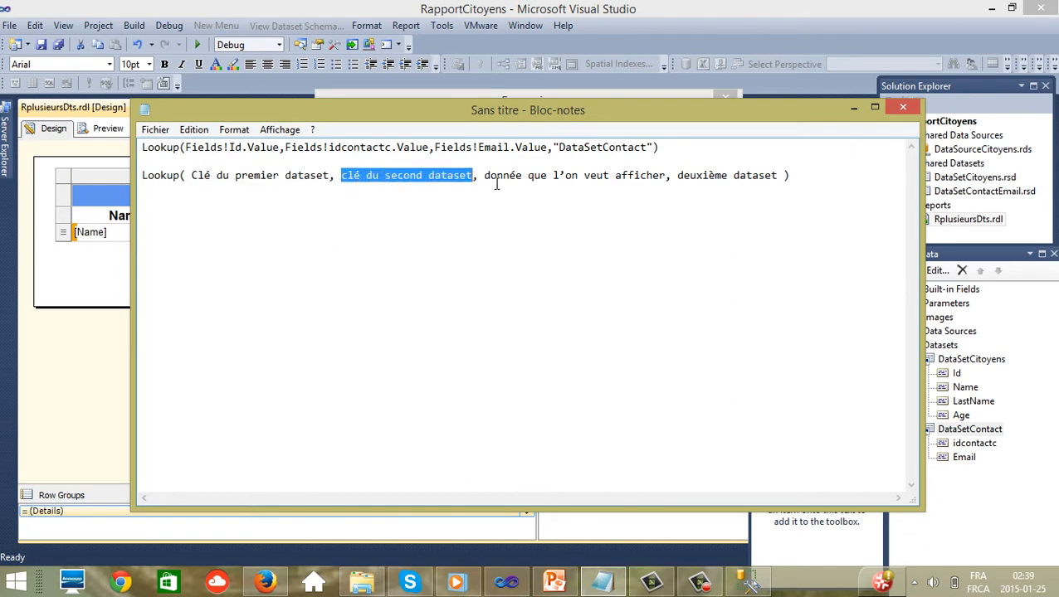
{"action": "left_click_drag", "start_coordinate": [485, 184], "coordinate": [671, 184]}
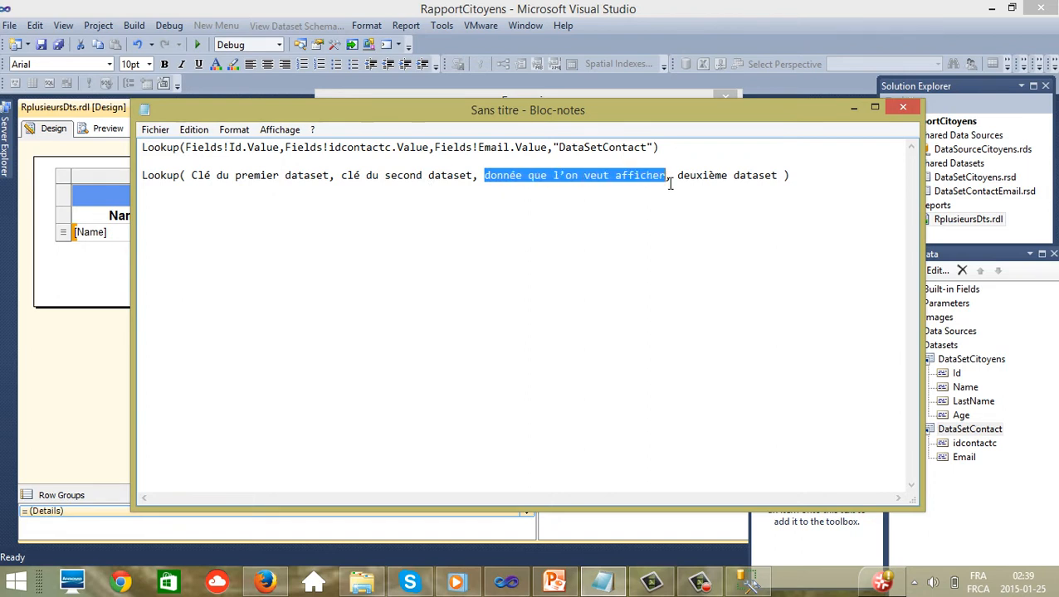
{"action": "left_click_drag", "start_coordinate": [677, 184], "coordinate": [784, 186]}
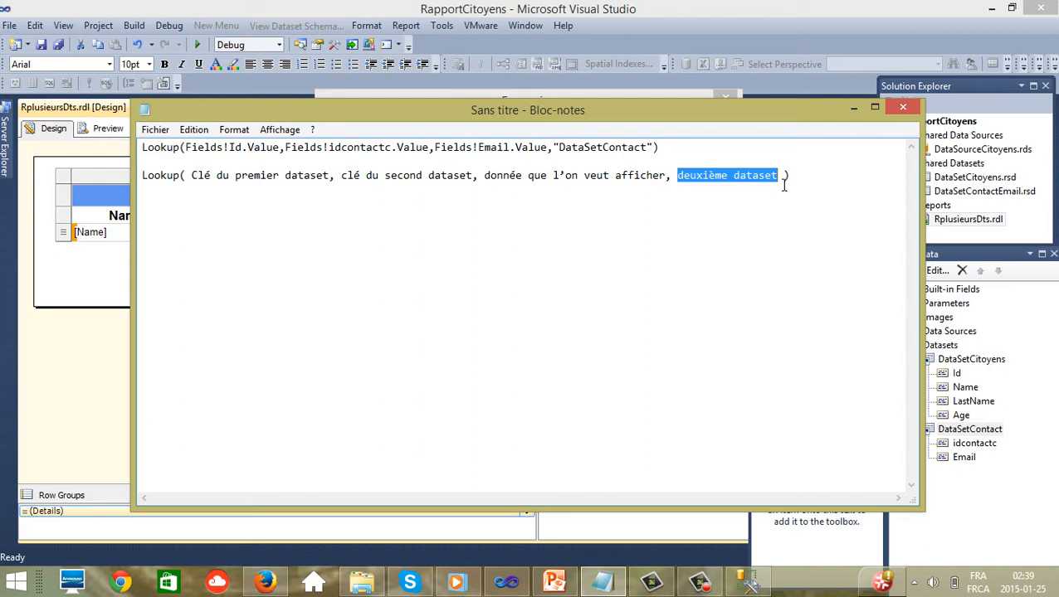
{"action": "left_click_drag", "start_coordinate": [703, 123], "coordinate": [575, 110]}
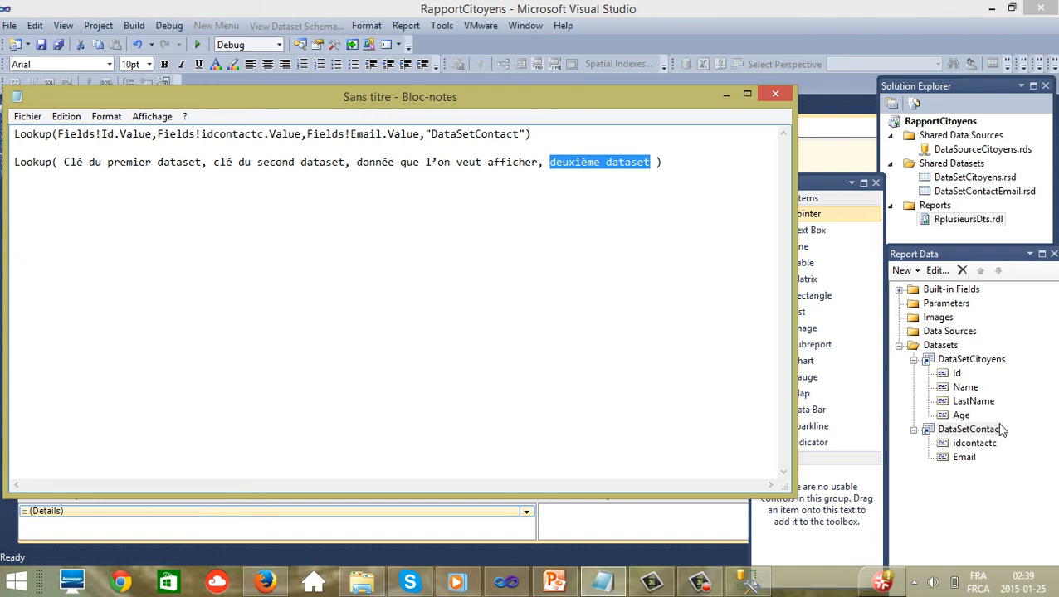
{"action": "left_click_drag", "start_coordinate": [486, 95], "coordinate": [592, 95]}
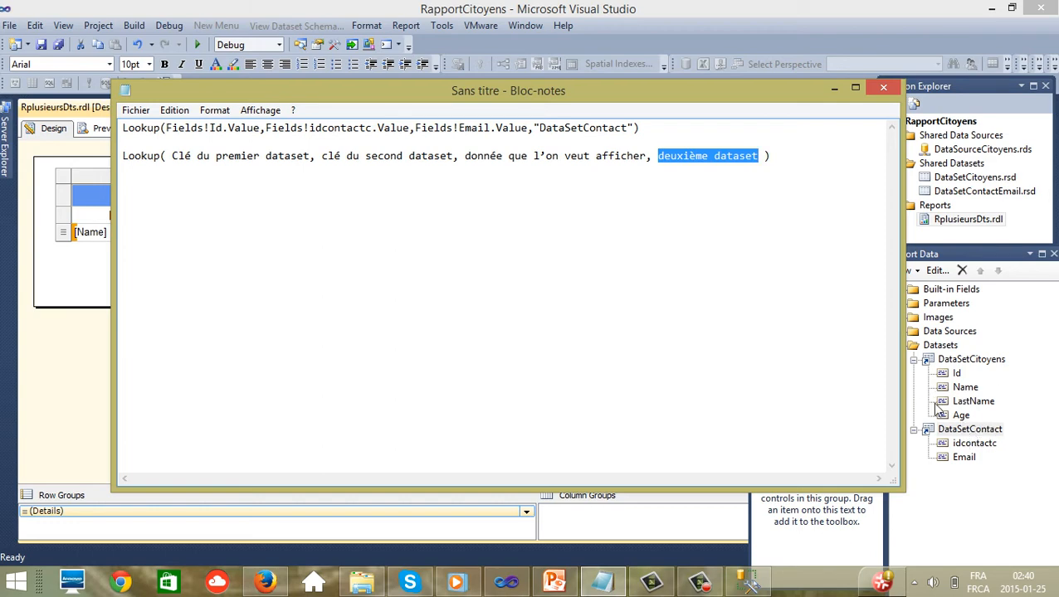
Copy the noted Lookup formula into the cell's expression as =Lookup(Fields!Id.Value,Fields!idcontactc.Value,Fields!Email.Value,"DataSetContact") in Visual Studio.
{"action": "left_click_drag", "start_coordinate": [650, 131], "coordinate": [122, 133]}
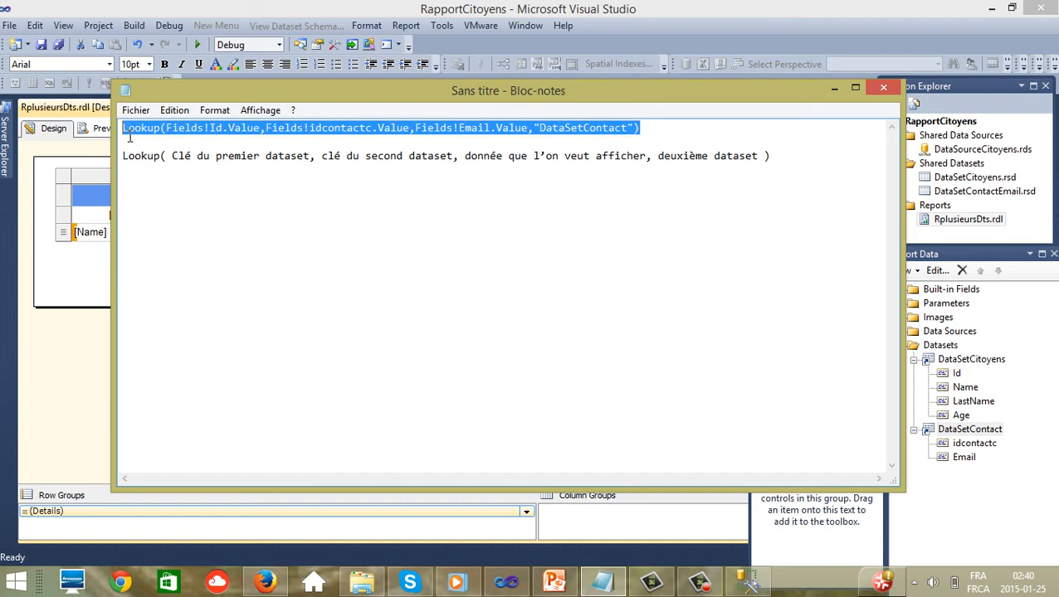
{"action": "right_click", "coordinate": [177, 138]}
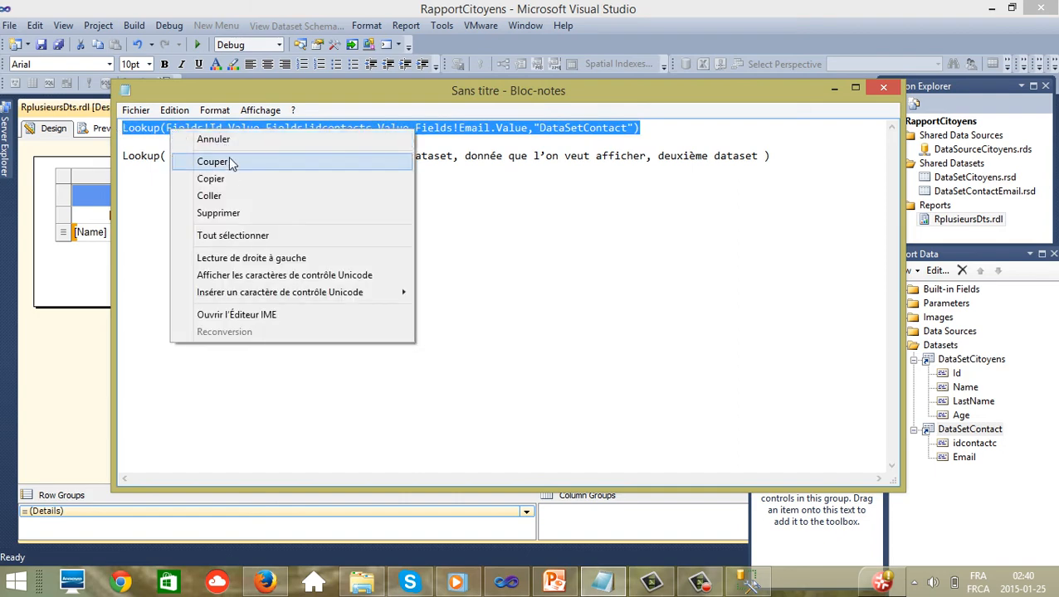
{"action": "left_click", "coordinate": [218, 184]}
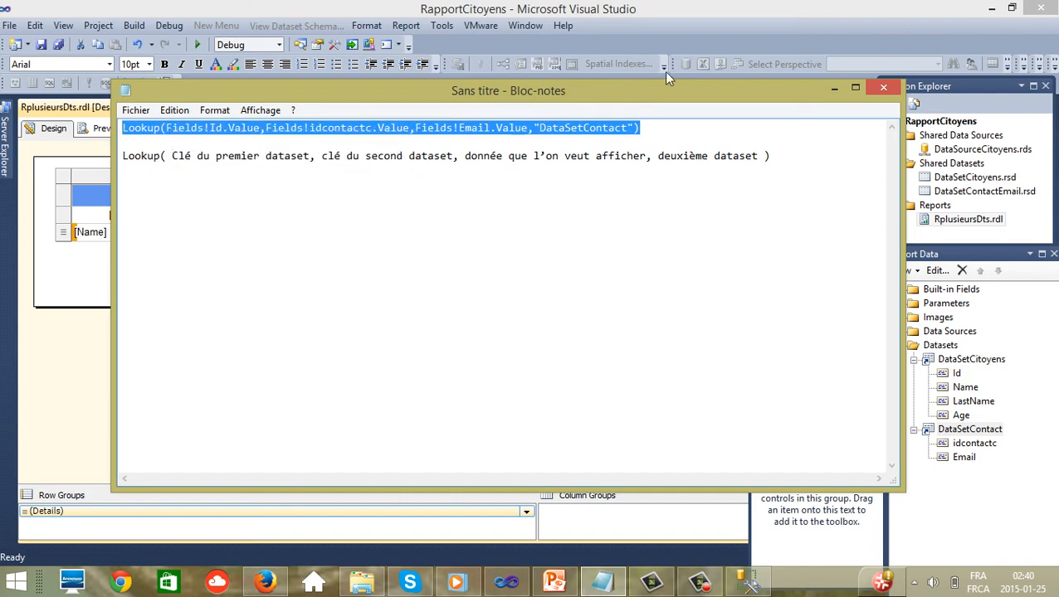
{"action": "left_click", "coordinate": [833, 85]}
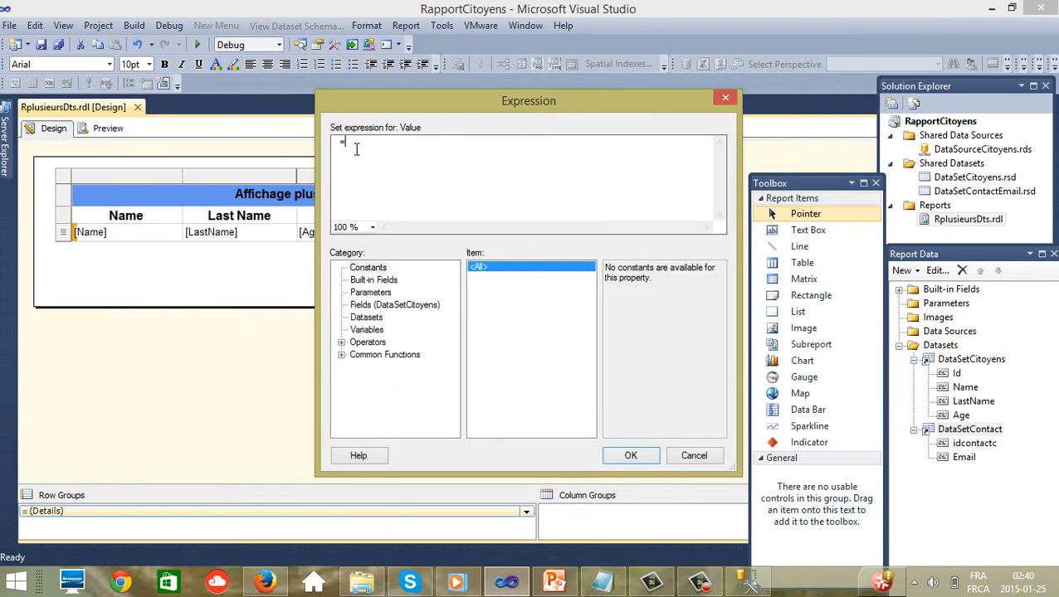
{"action": "key", "text": "ctrl+v"}
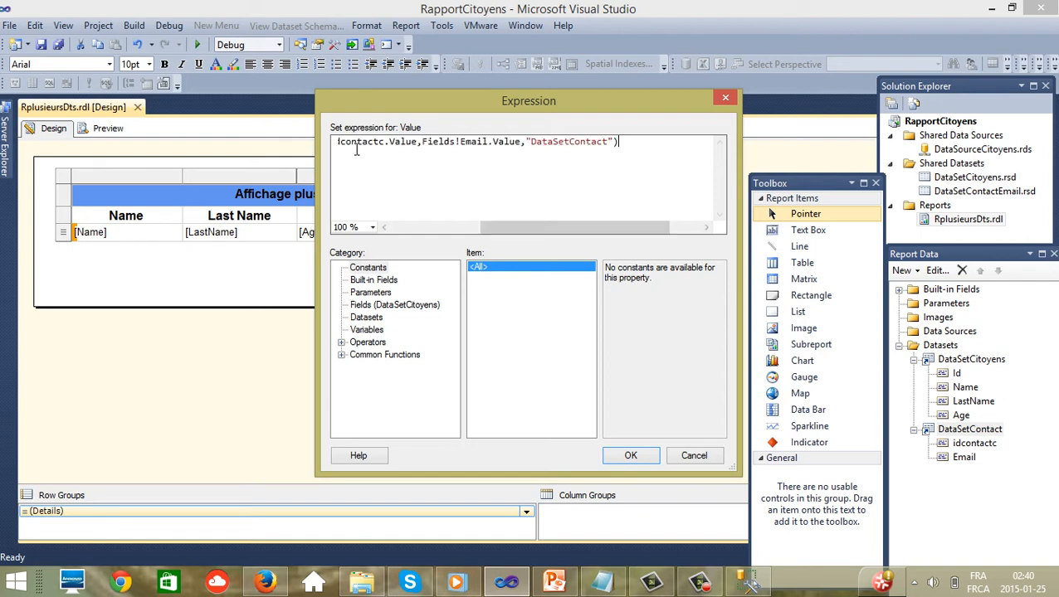
{"action": "left_click_drag", "start_coordinate": [489, 227], "coordinate": [365, 224]}
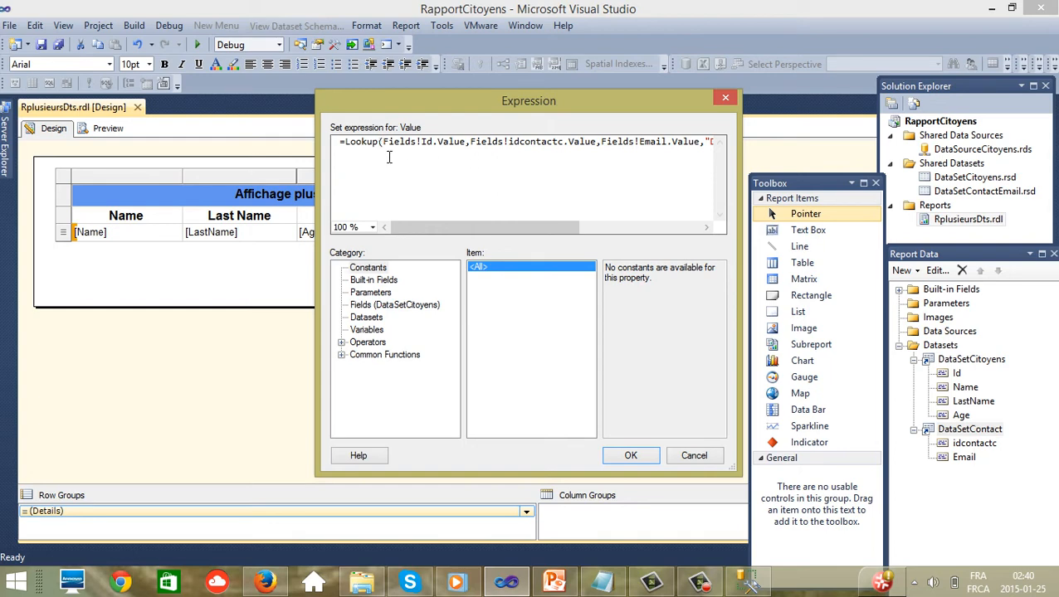
{"action": "left_click", "coordinate": [633, 457]}
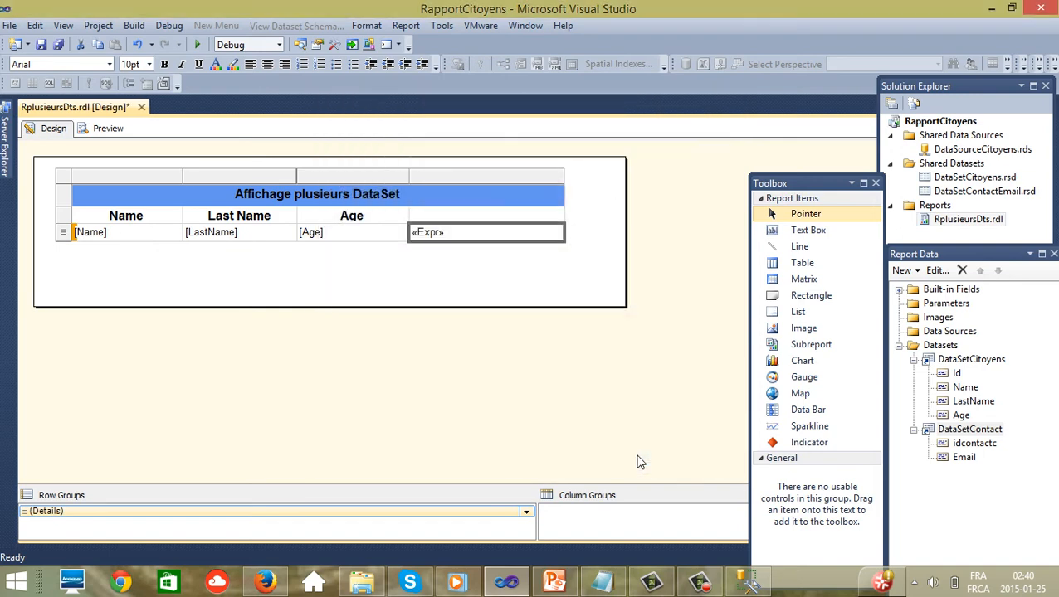
Enter "Email" as the fourth column's header and preview the report.
{"action": "left_click", "coordinate": [448, 220]}
{"action": "left_click", "coordinate": [453, 220]}
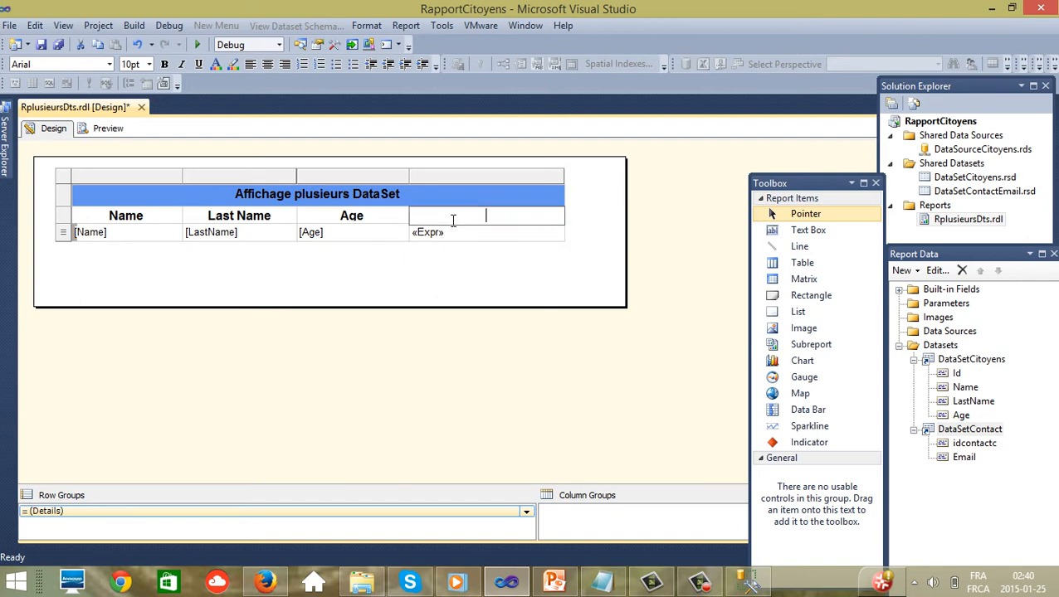
{"action": "type", "text": "E"}
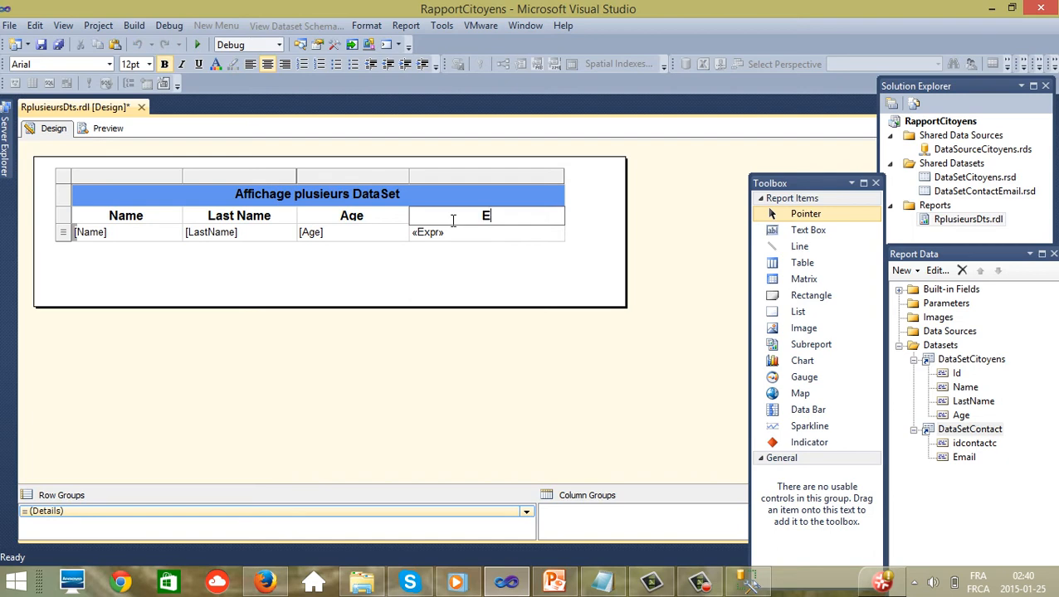
{"action": "type", "text": "mail"}
{"action": "left_click", "coordinate": [537, 281]}
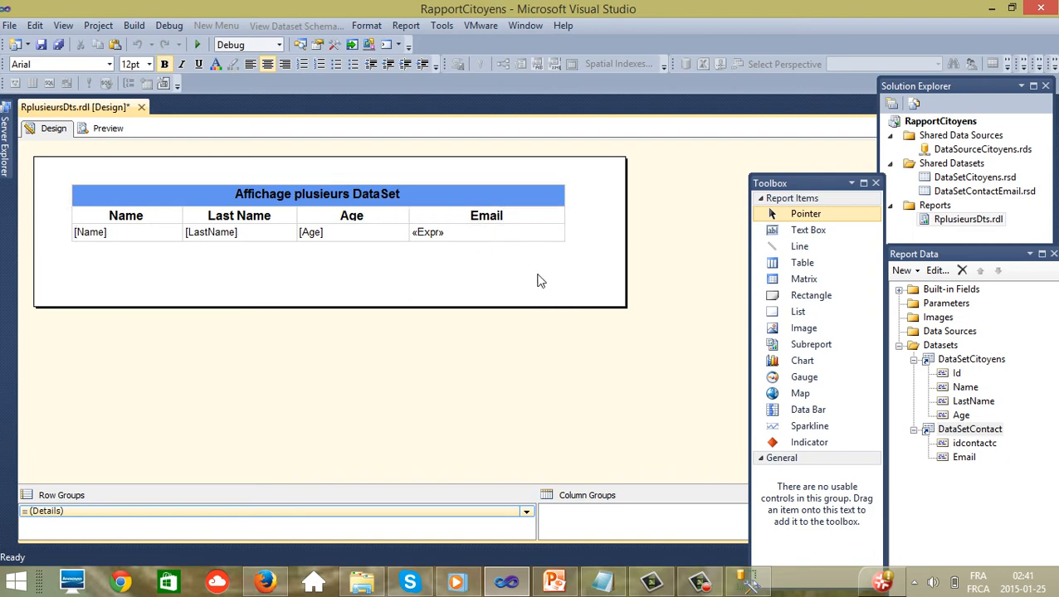
{"action": "left_click", "coordinate": [108, 129]}
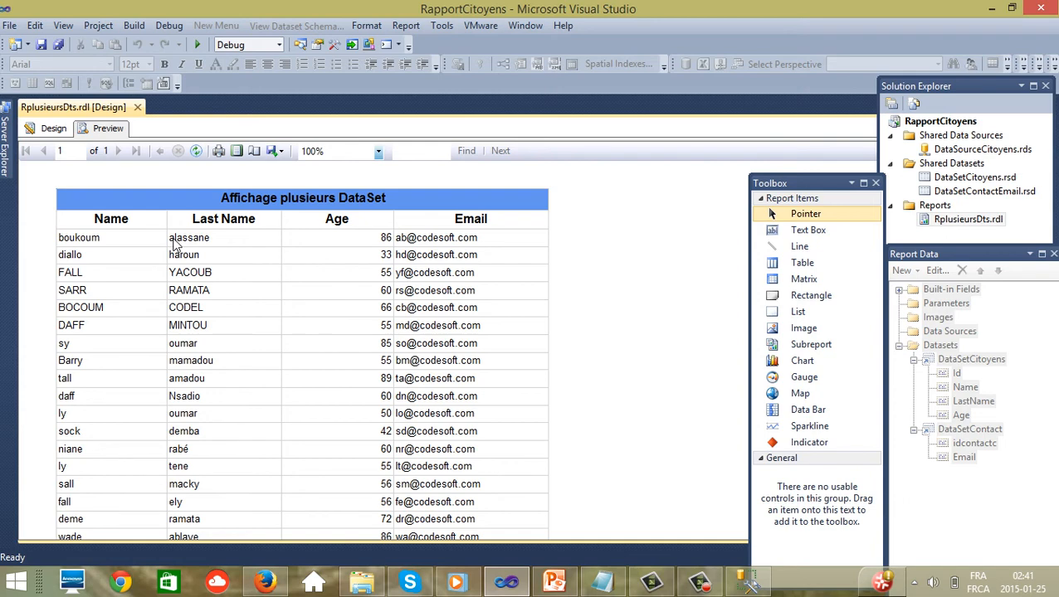
Return to the report design and enable interactive sorting of detail rows on the Name header, sorted by [Name].
{"action": "left_click", "coordinate": [53, 130]}
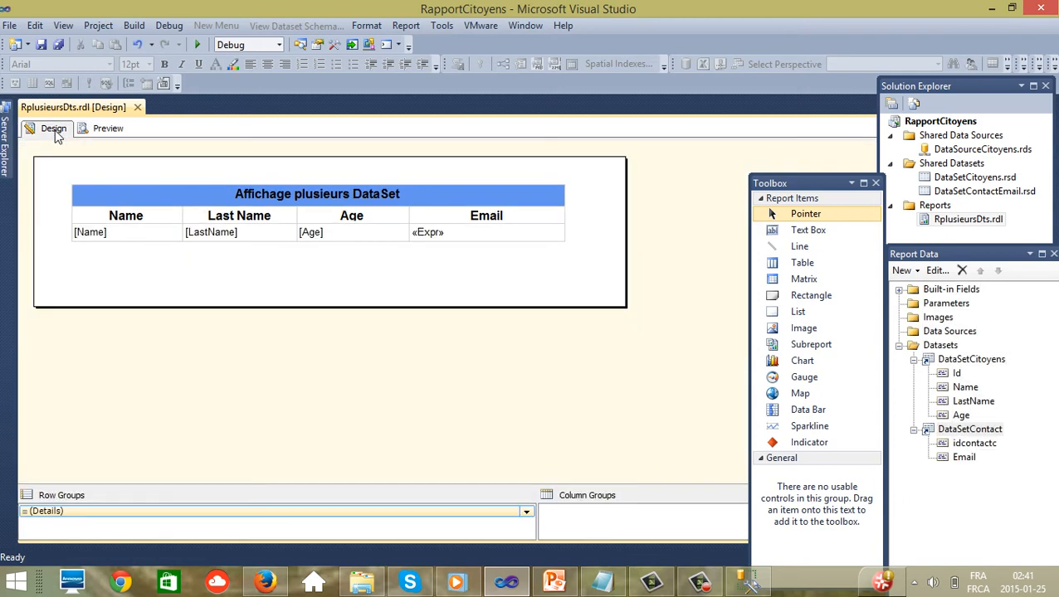
{"action": "left_click", "coordinate": [164, 222]}
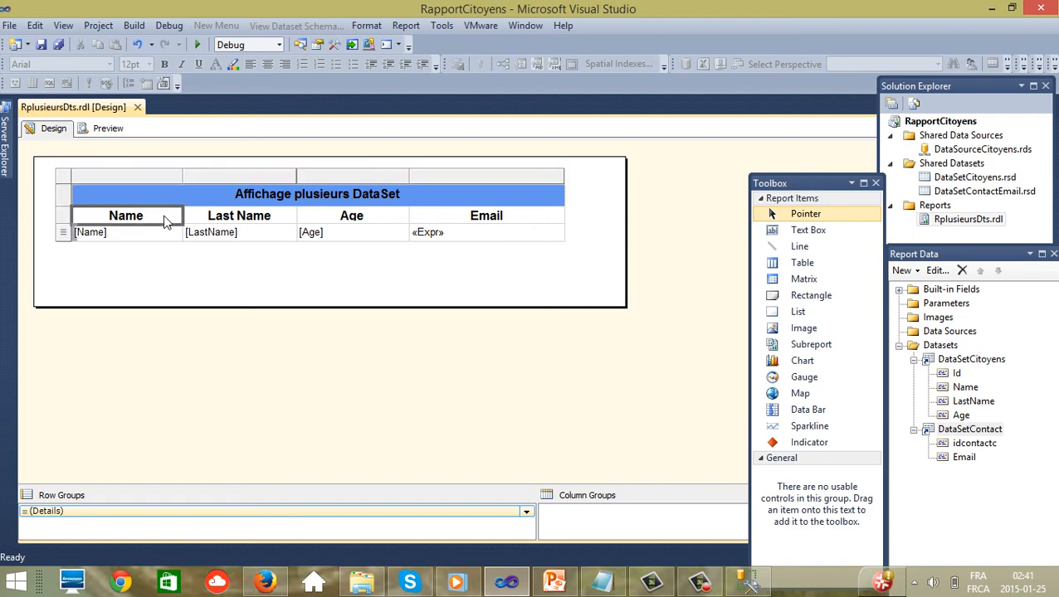
{"action": "right_click", "coordinate": [165, 220]}
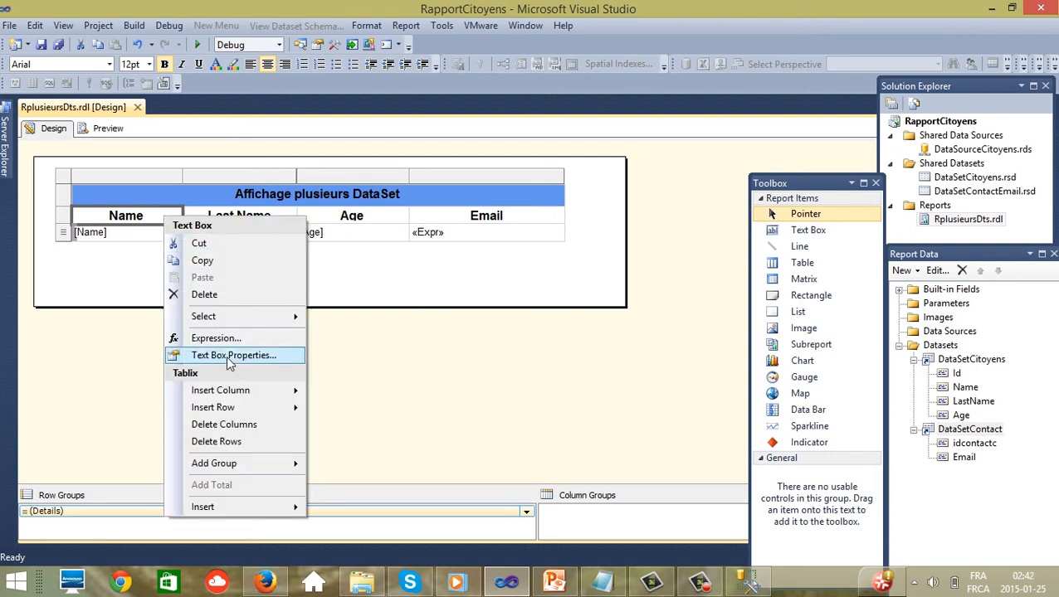
{"action": "left_click", "coordinate": [227, 357]}
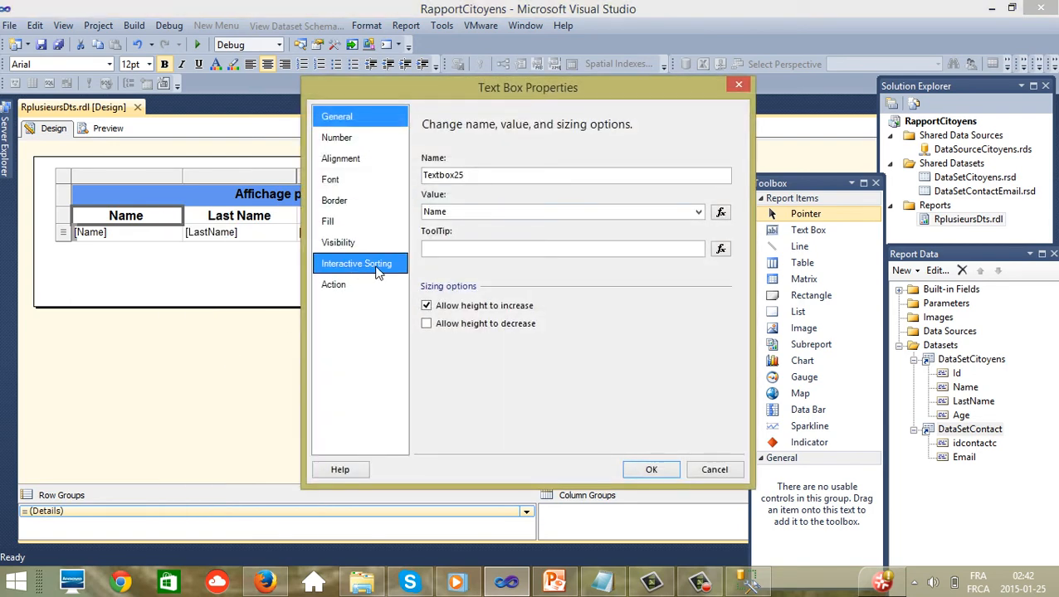
{"action": "left_click", "coordinate": [378, 272]}
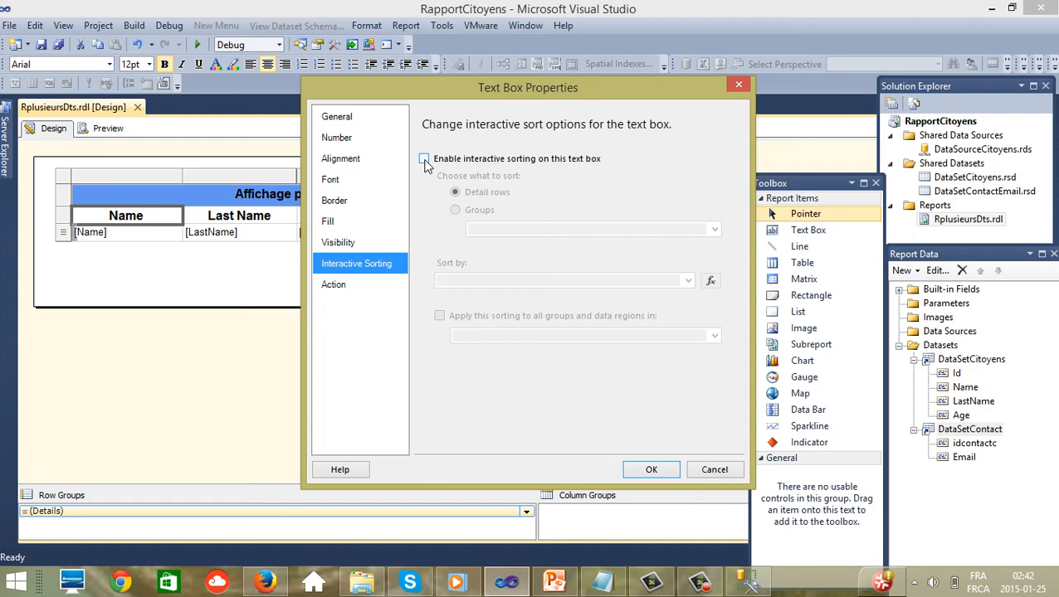
{"action": "left_click", "coordinate": [424, 159]}
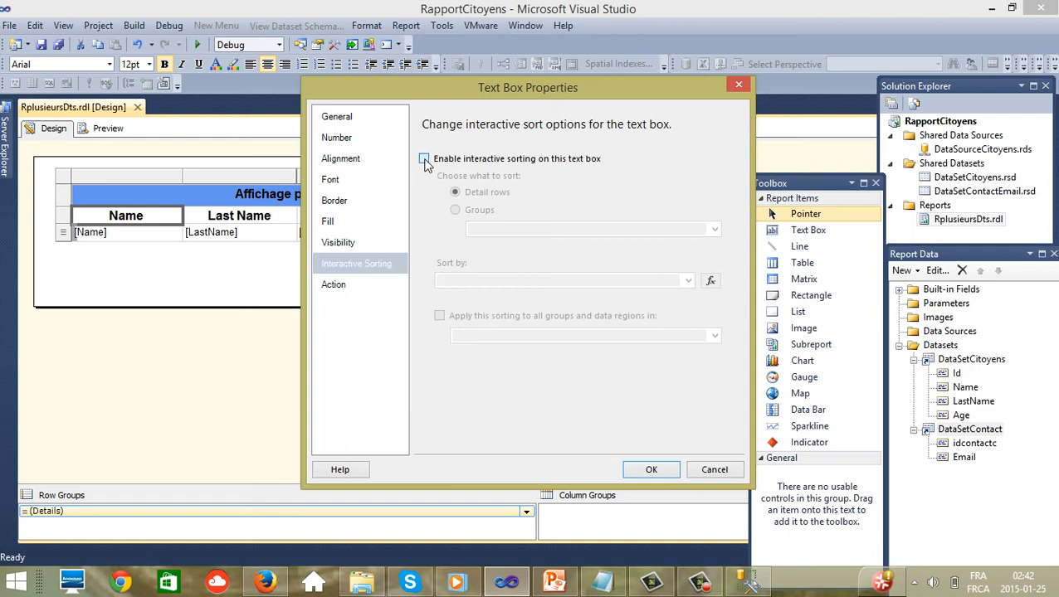
{"action": "left_click", "coordinate": [687, 280]}
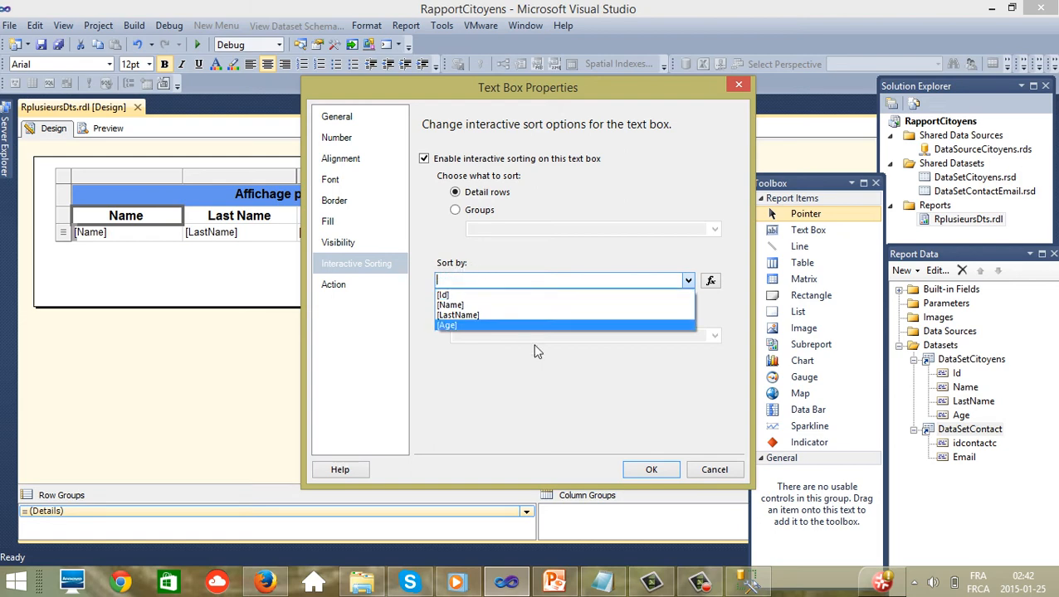
{"action": "left_click", "coordinate": [452, 305]}
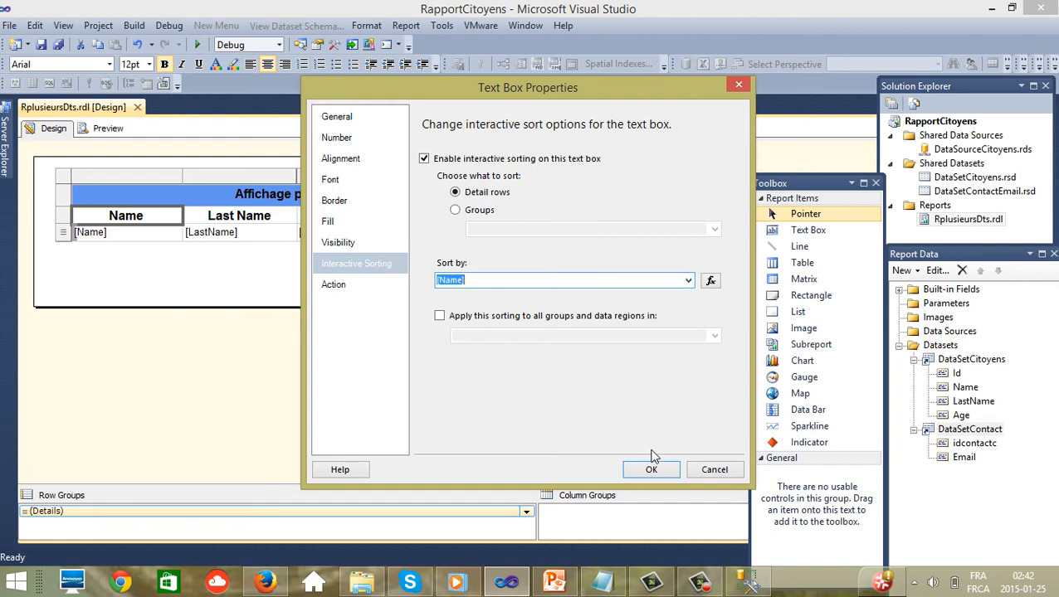
{"action": "left_click", "coordinate": [651, 470]}
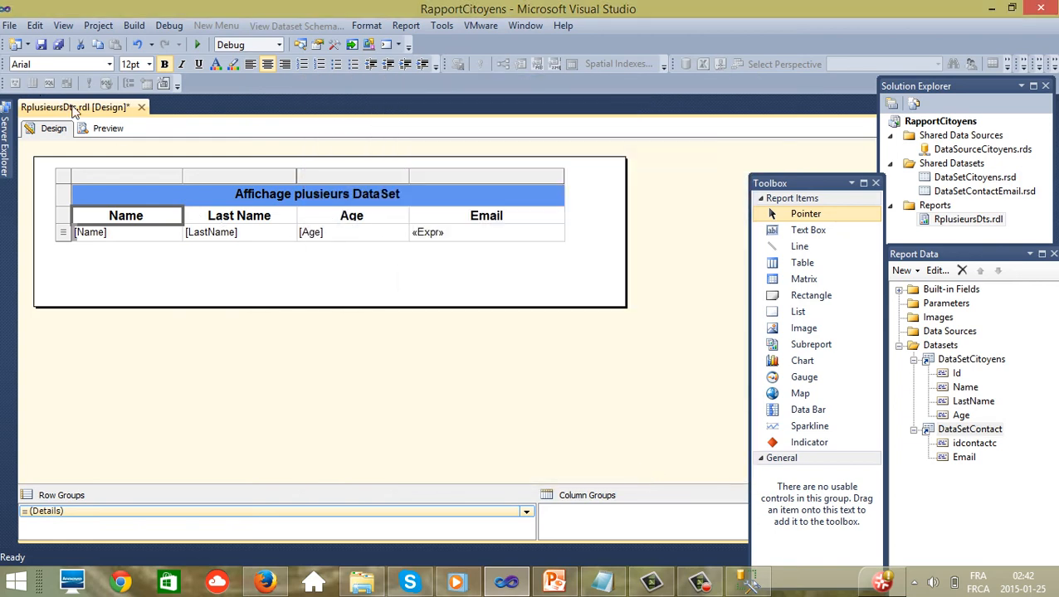
Preview the report and test the Name column's sorting in ascending and descending order.
{"action": "left_click", "coordinate": [99, 129]}
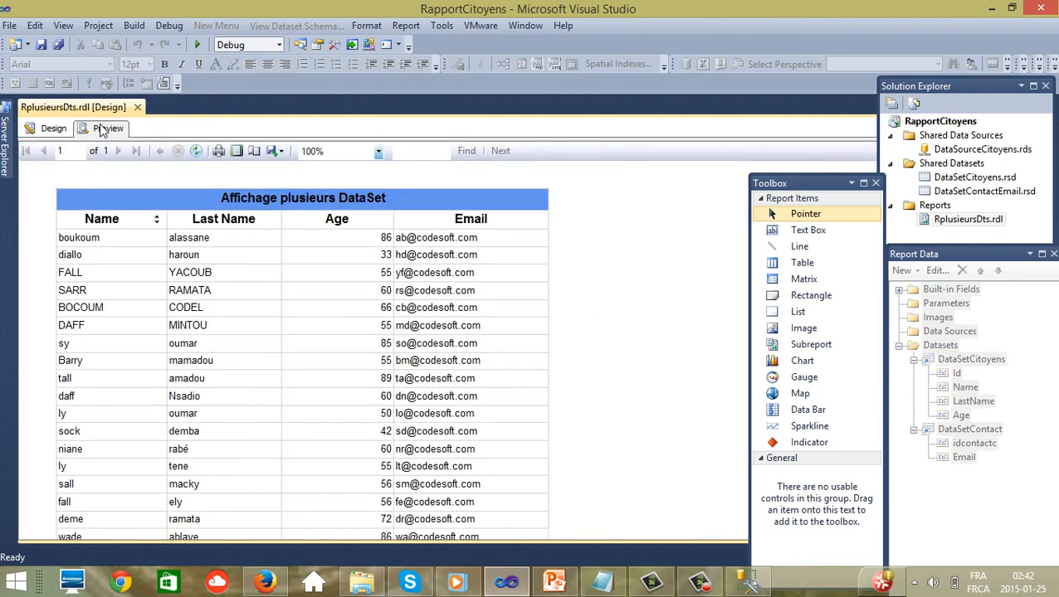
{"action": "left_click", "coordinate": [158, 221]}
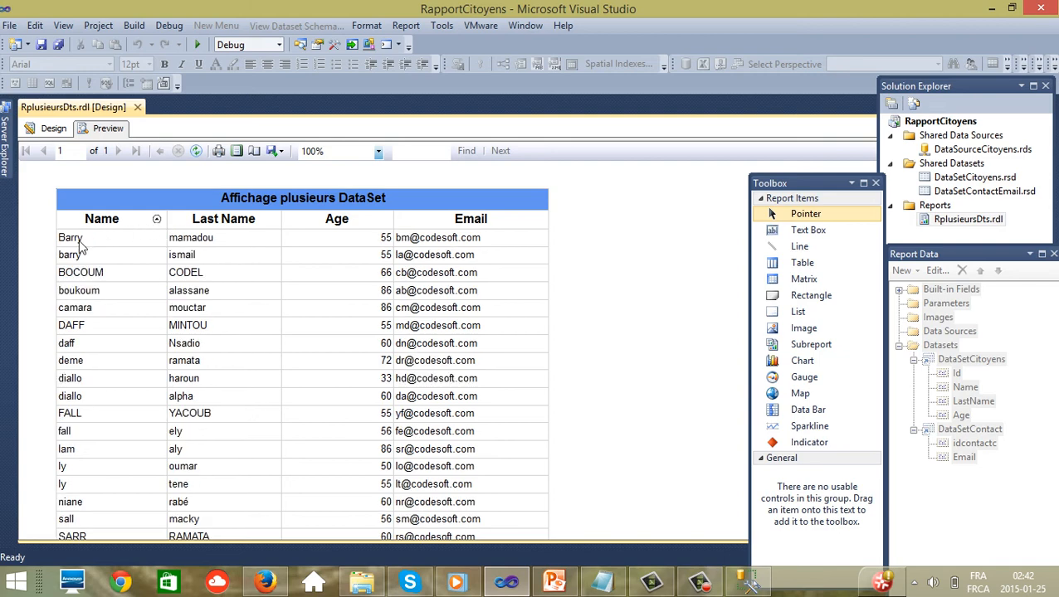
{"action": "left_click", "coordinate": [158, 222]}
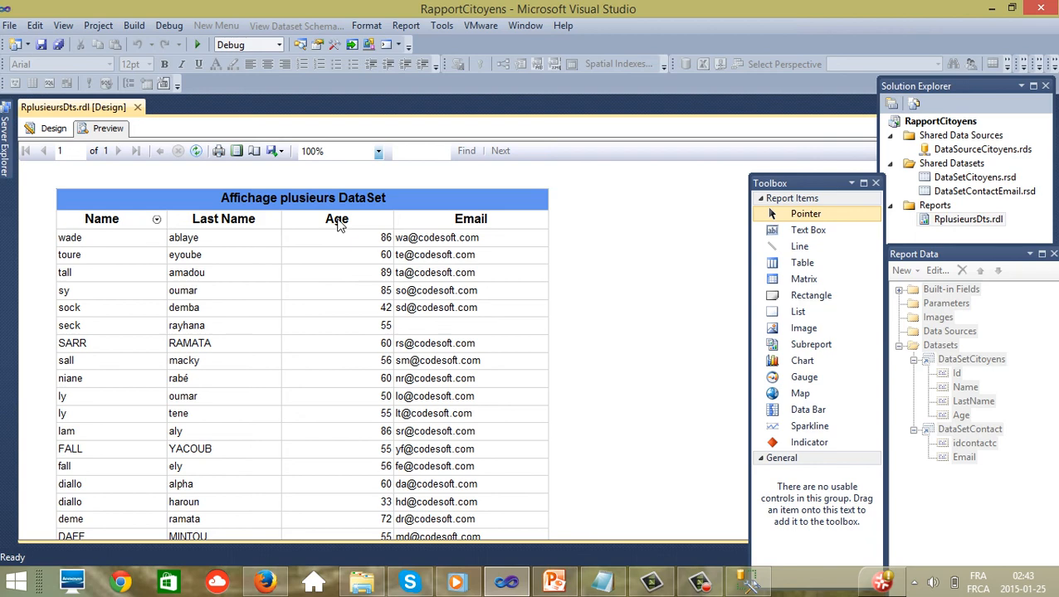
Back in the report design, enable interactive sorting of detail rows on the Age header, sorted by [Age].
{"action": "left_click", "coordinate": [54, 130]}
{"action": "left_click", "coordinate": [386, 219]}
{"action": "right_click", "coordinate": [387, 219]}
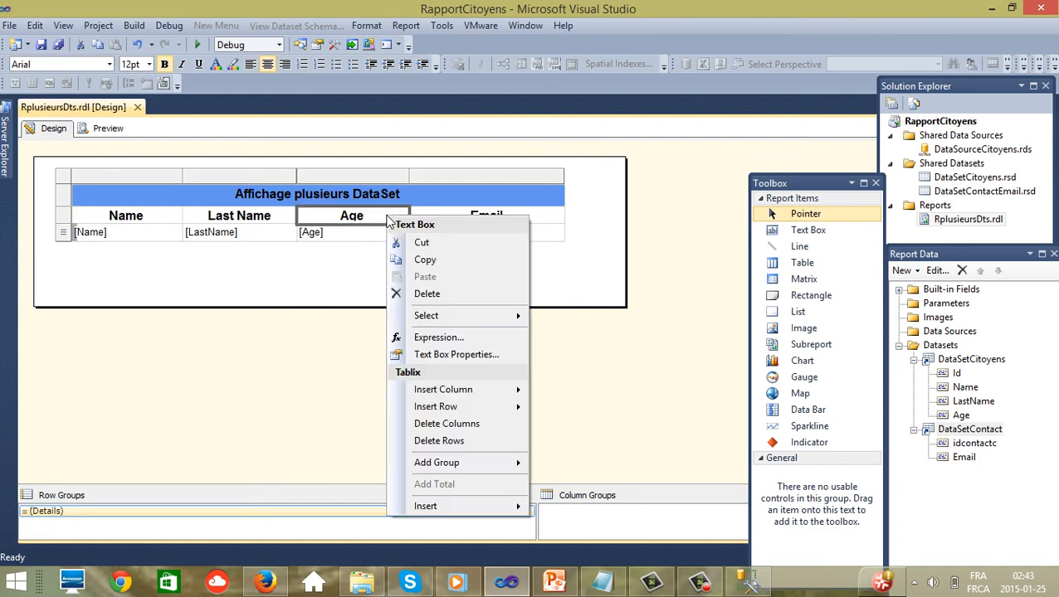
{"action": "left_click", "coordinate": [440, 356]}
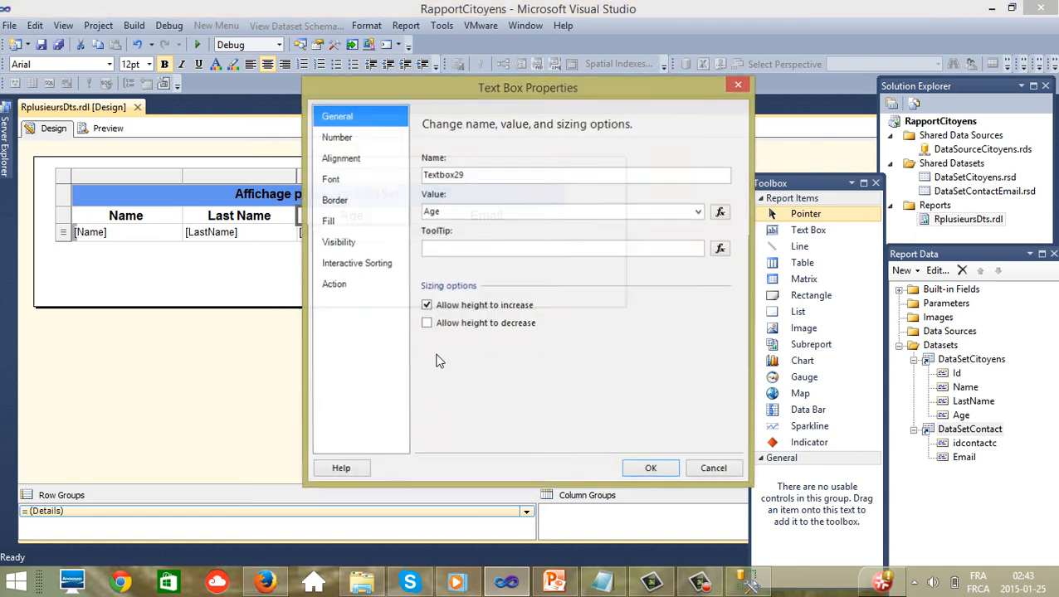
{"action": "left_click", "coordinate": [362, 266]}
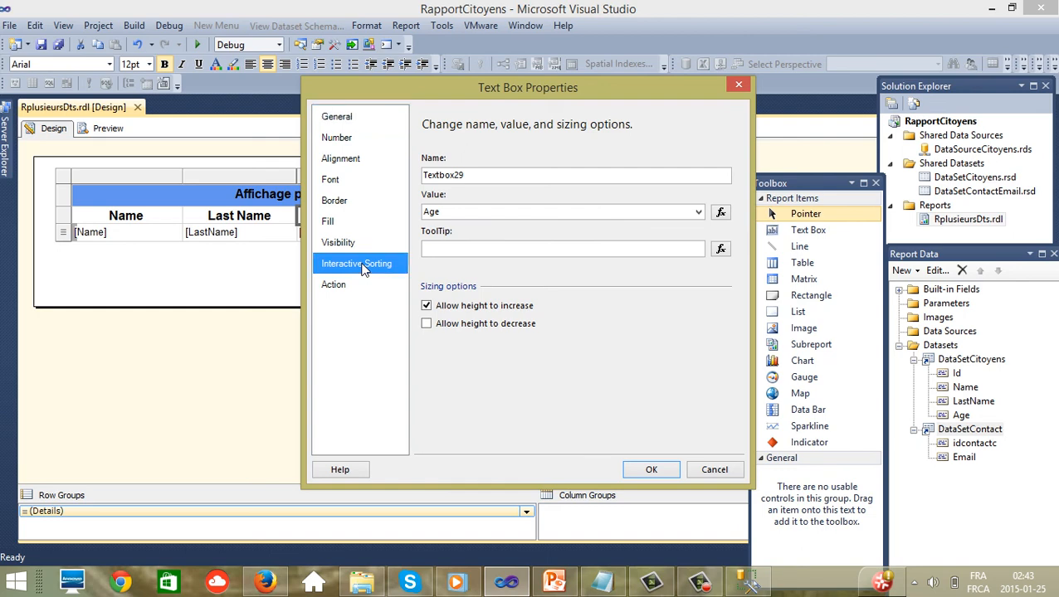
{"action": "left_click", "coordinate": [425, 158]}
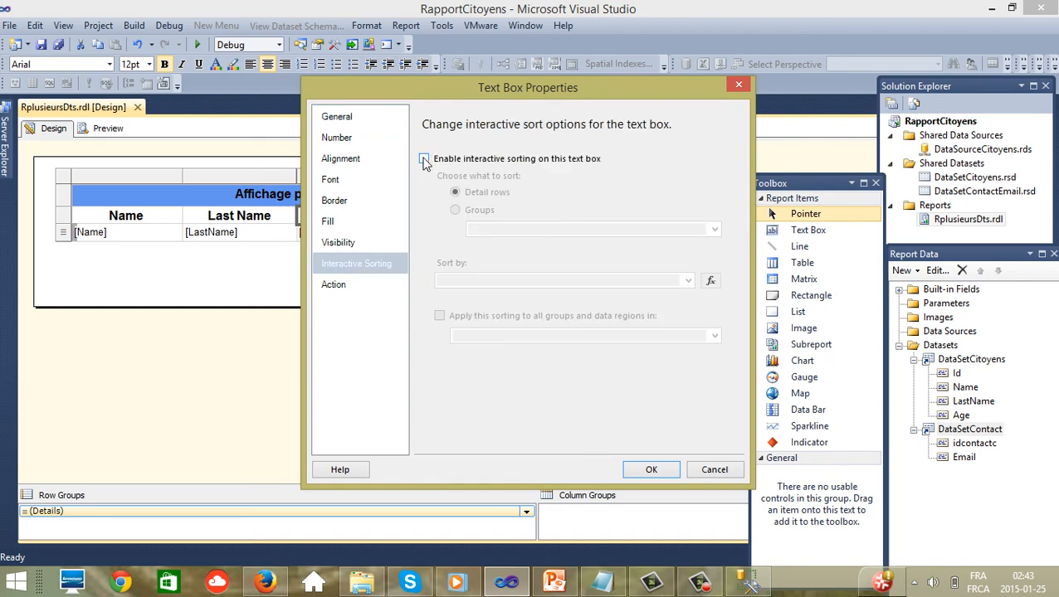
{"action": "left_click", "coordinate": [687, 281]}
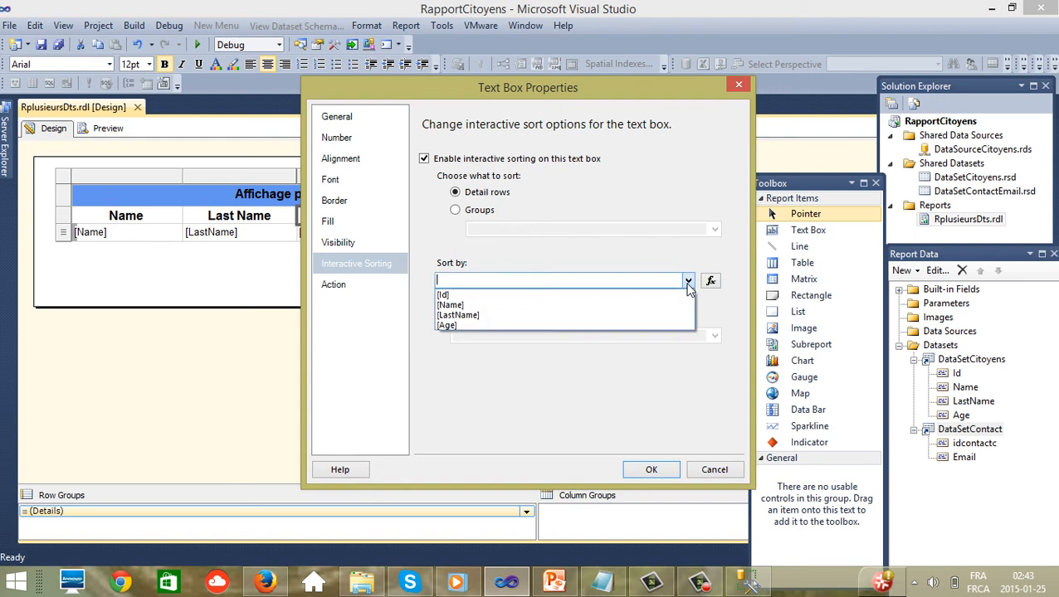
{"action": "left_click", "coordinate": [467, 326]}
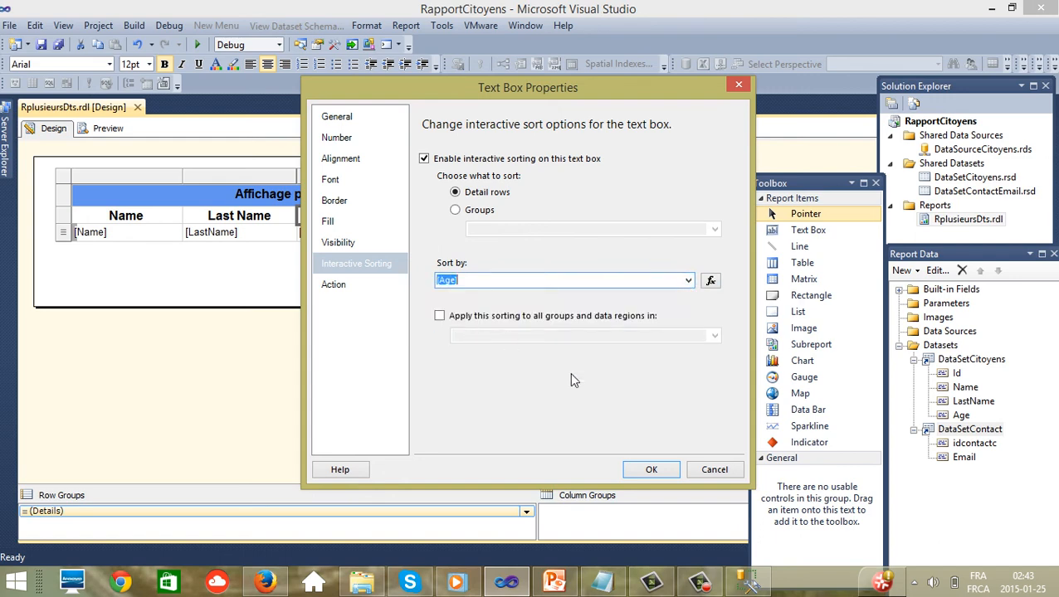
{"action": "left_click", "coordinate": [653, 469]}
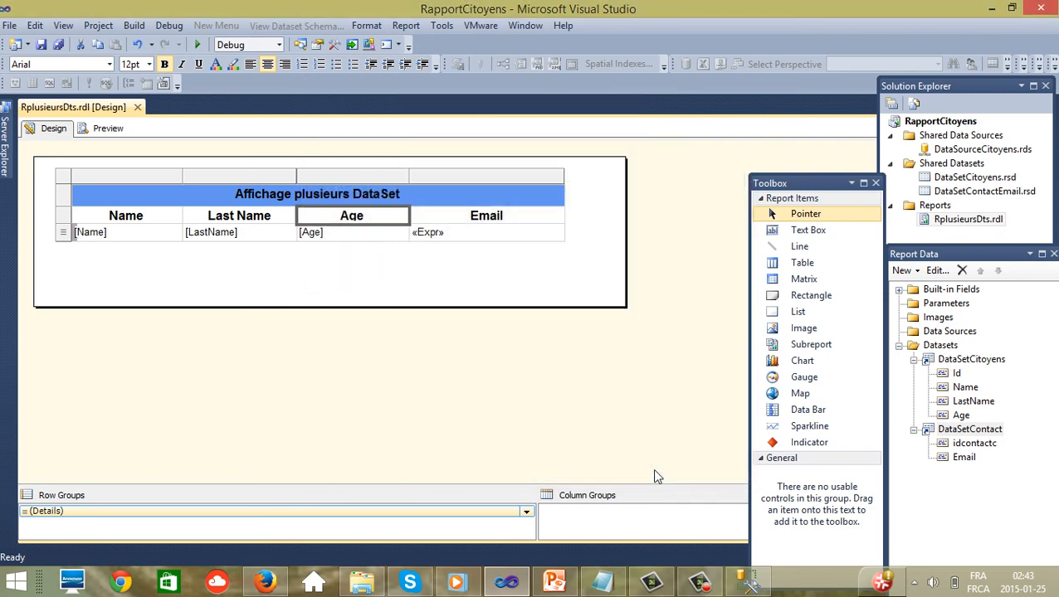
{"action": "left_click", "coordinate": [456, 332]}
Preview the report and test the Age column's sorting in descending and ascending order.
{"action": "left_click", "coordinate": [106, 129]}
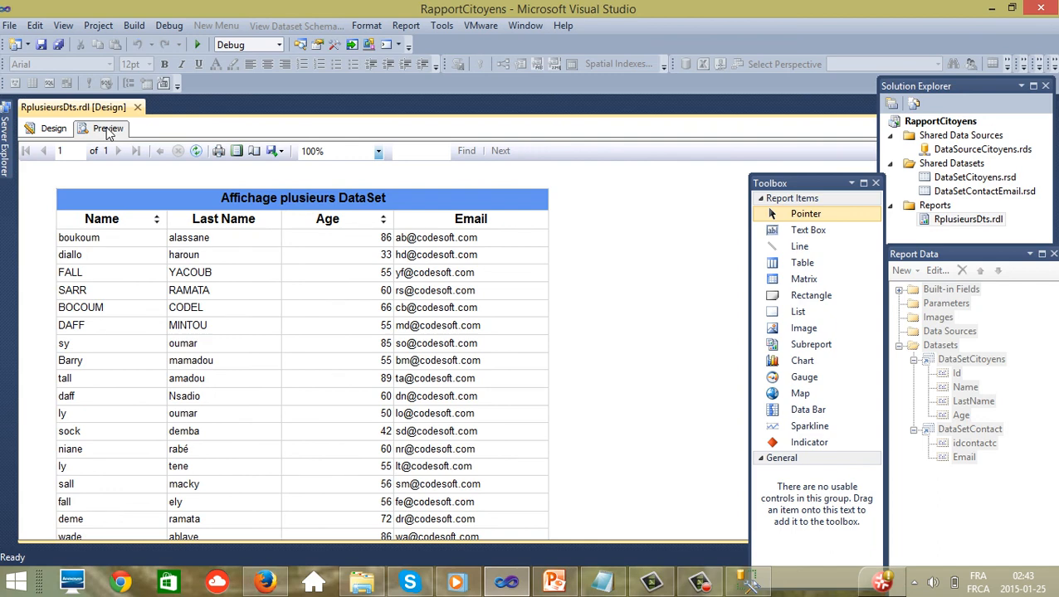
{"action": "left_click", "coordinate": [386, 220]}
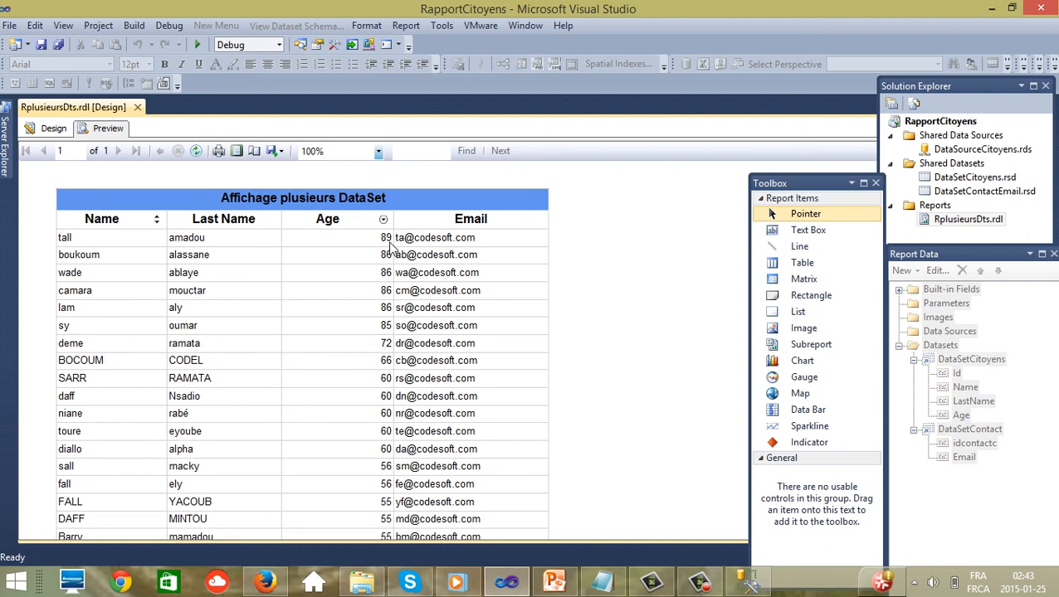
{"action": "left_click", "coordinate": [383, 220]}
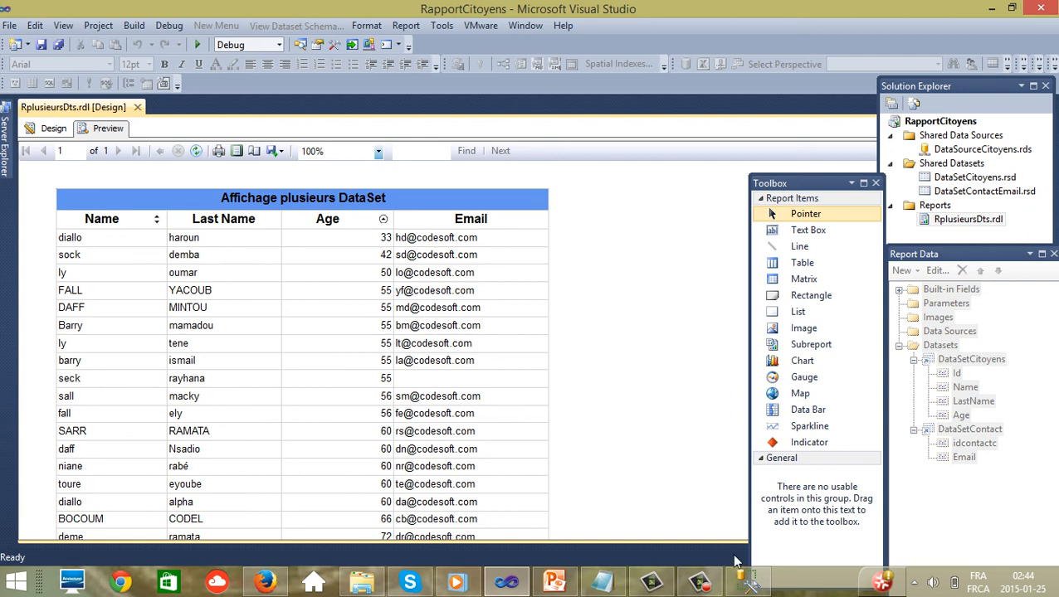
{"action": "left_click", "coordinate": [705, 585]}
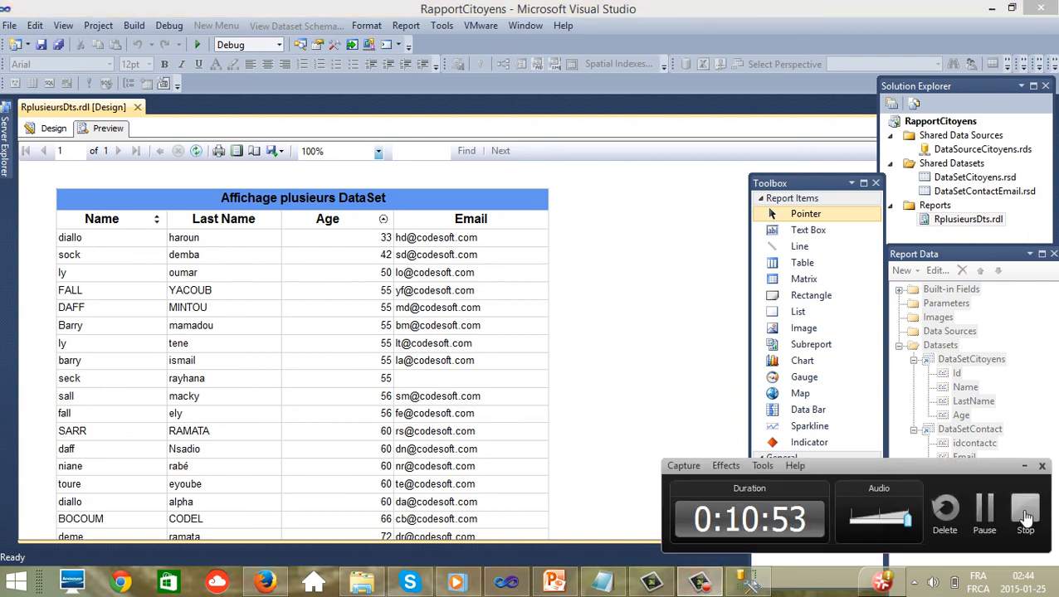